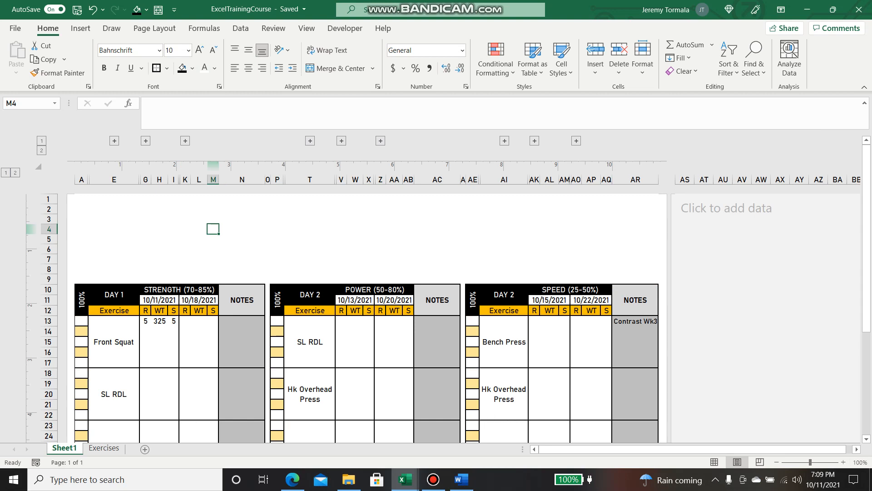
# Rename the Sheet1 tab to 3Day
pyautogui.rightClick(68, 448)
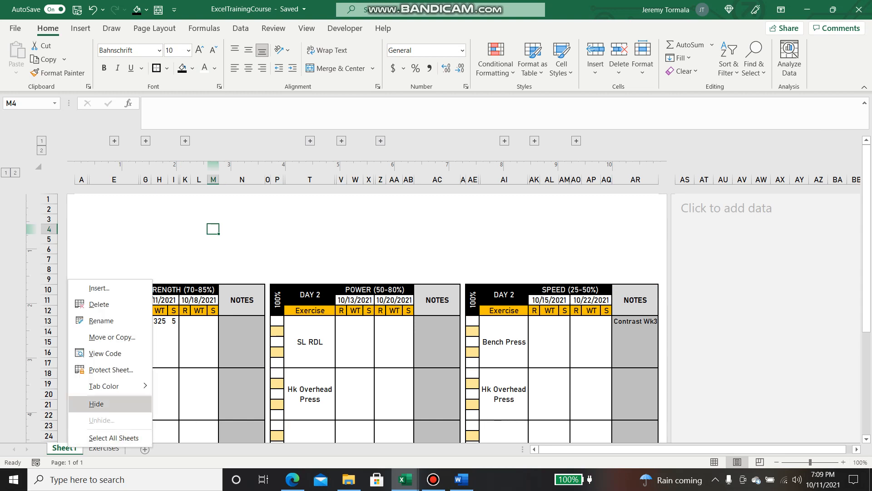
pyautogui.click(100, 320)
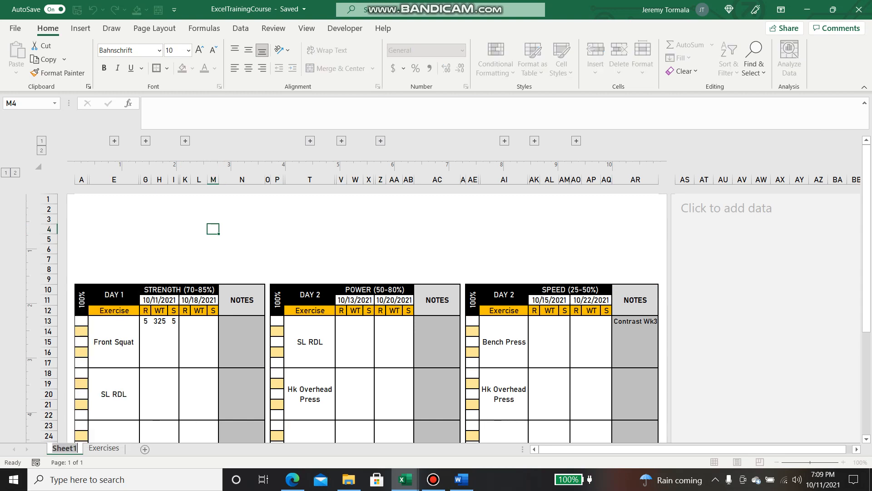
pyautogui.write('3Day')
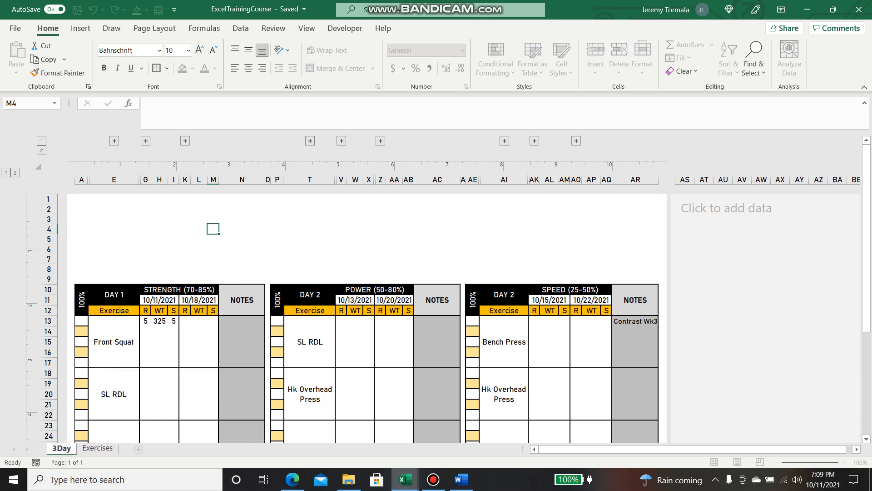
pyautogui.click(185, 264)
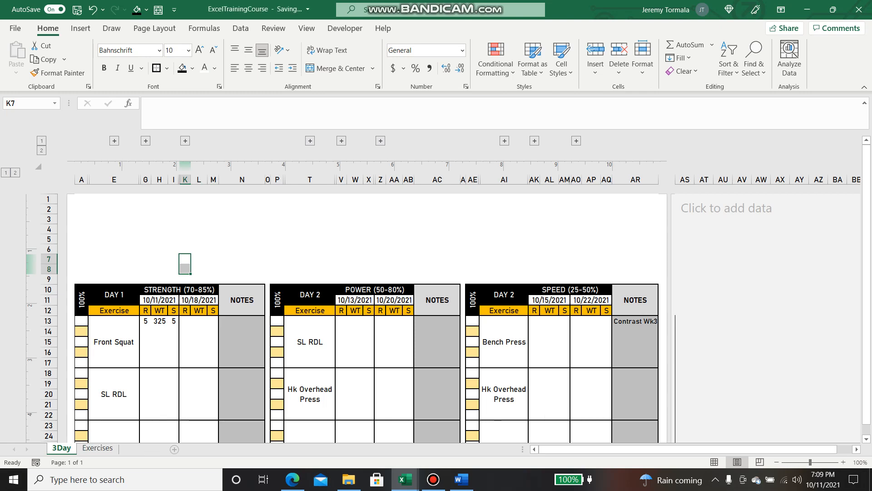
# Add a new worksheet after Exercises and name it Roster
pyautogui.click(139, 449)
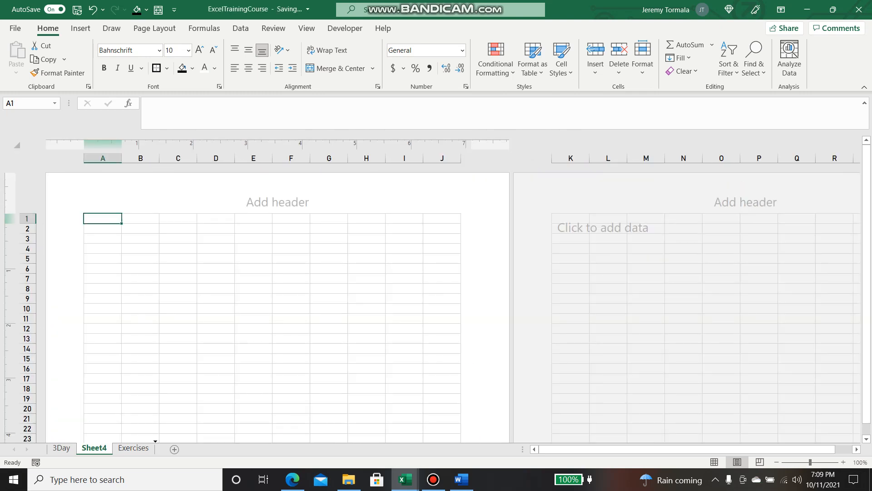
pyautogui.moveTo(155, 448); pyautogui.dragTo(153, 448)
pyautogui.rightClick(142, 448)
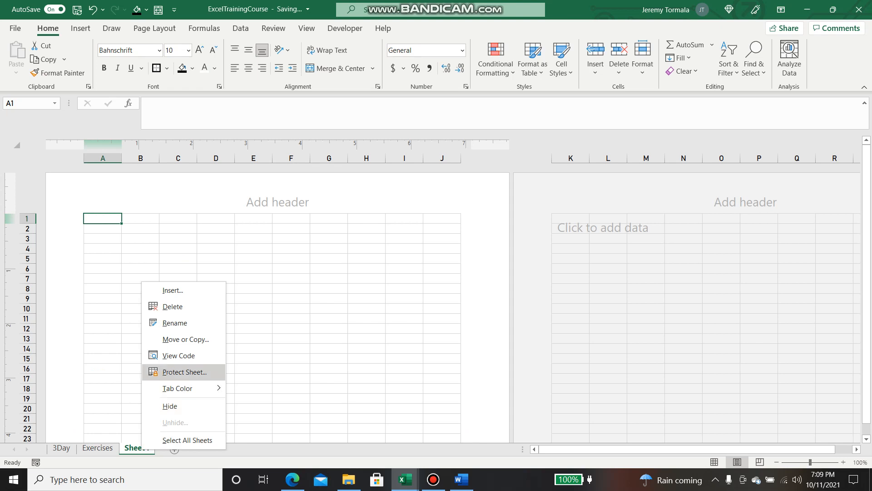
pyautogui.click(175, 322)
pyautogui.write('Roster')
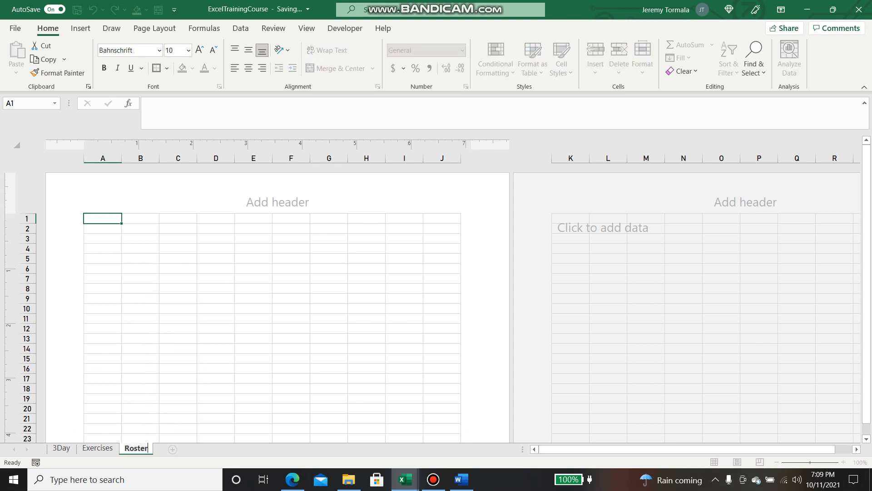
pyautogui.click(175, 321)
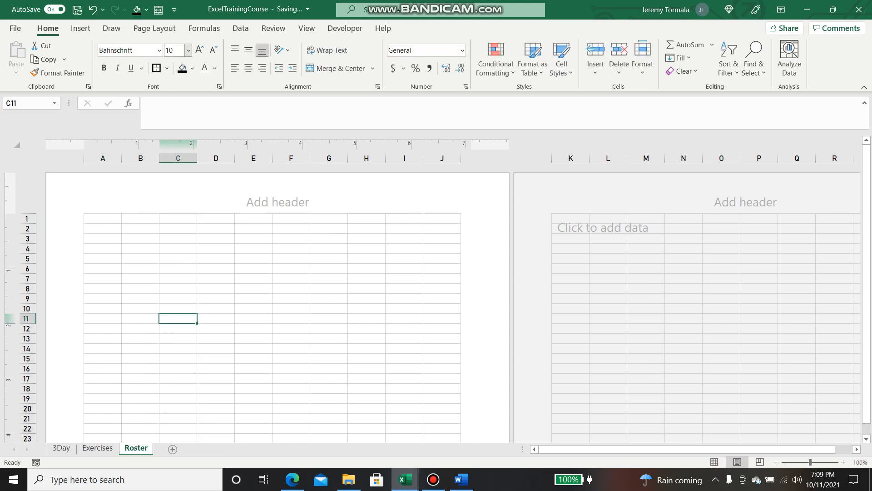
# Give the Roster sheet zero page margins, set its orientation and return to cell A1
pyautogui.click(155, 29)
pyautogui.click(95, 58)
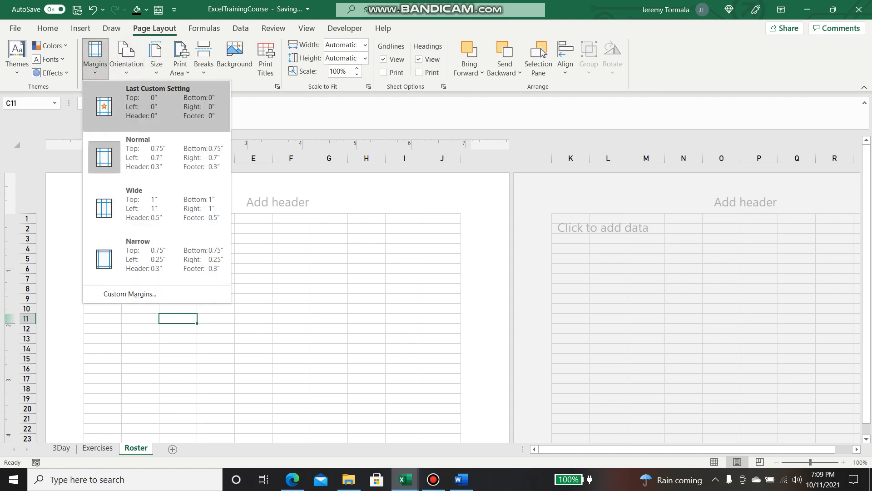
pyautogui.click(95, 58)
pyautogui.click(127, 59)
pyautogui.click(126, 58)
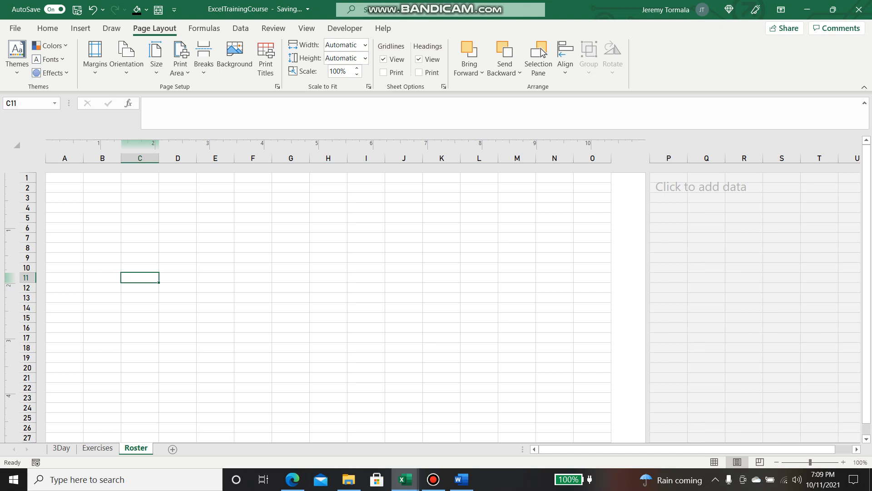
pyautogui.press('Up')
pyautogui.press('Up')
pyautogui.press('Up')
pyautogui.press('Up')
pyautogui.press('Up')
pyautogui.press('Up')
pyautogui.press('Up')
pyautogui.press('Left')
pyautogui.press('Up')
pyautogui.press('Up')
pyautogui.press('Left')
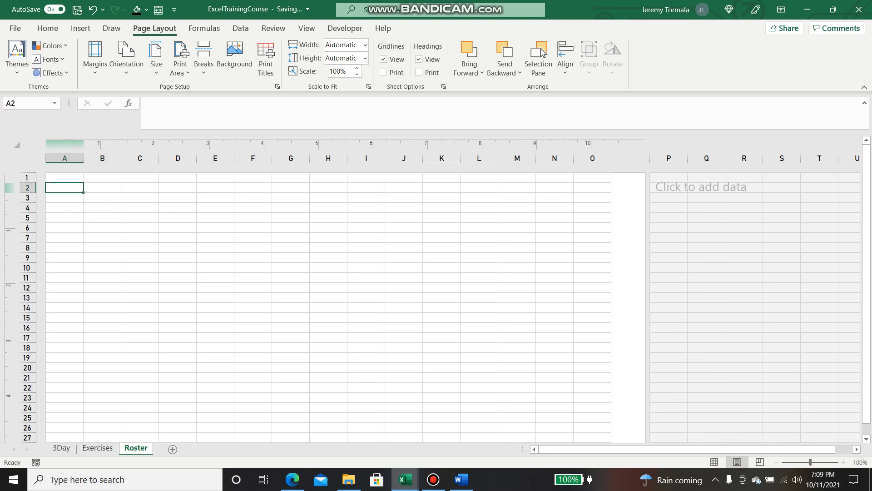
pyautogui.press('Up')
pyautogui.press('Down')
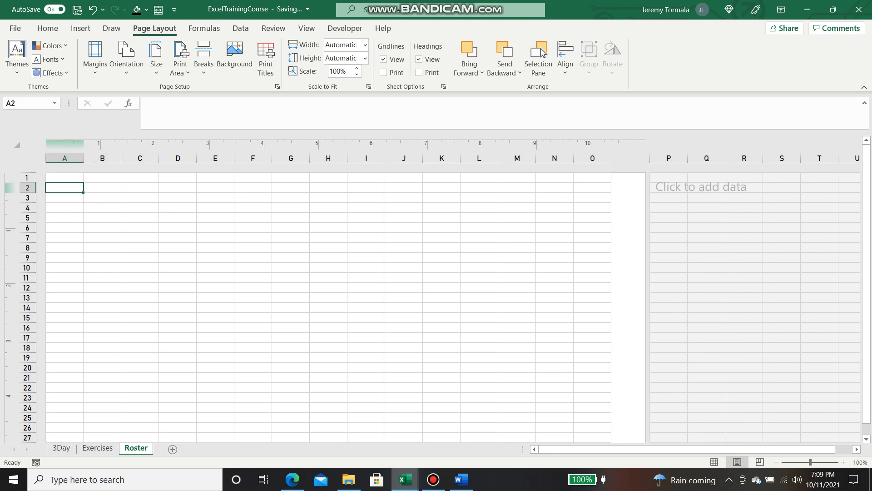
pyautogui.press('Up')
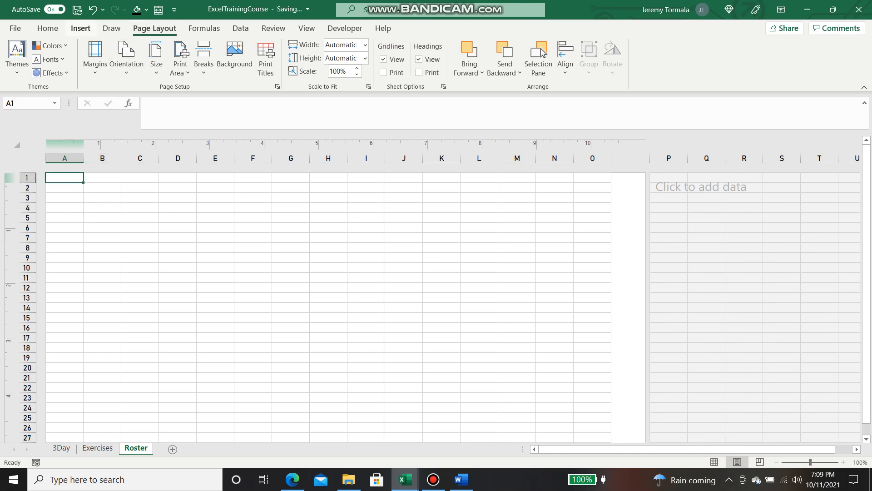
# Create a table over A1:H16 with a black-and-grey style and no filter buttons
pyautogui.click(80, 28)
pyautogui.click(97, 59)
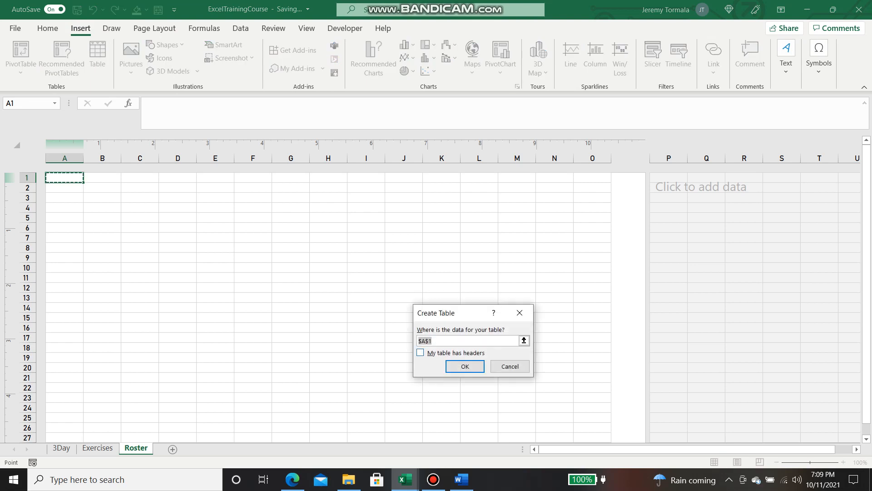
pyautogui.moveTo(64, 177); pyautogui.dragTo(336, 317)
pyautogui.press('Return')
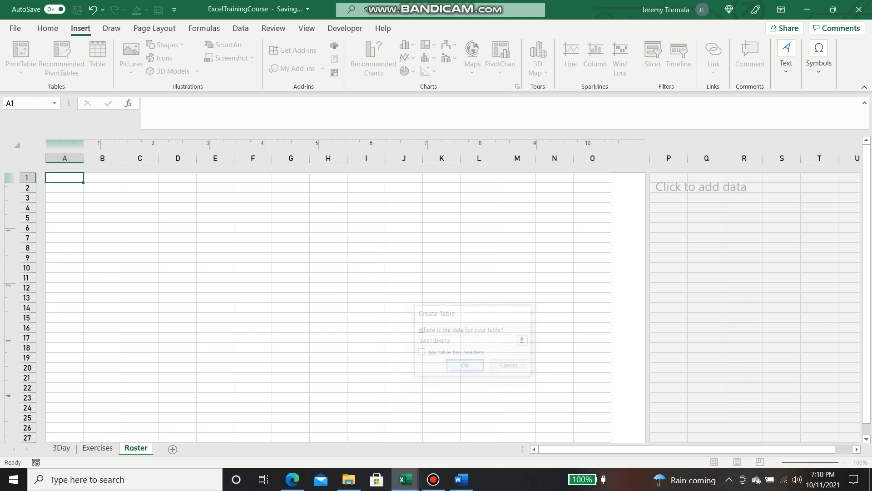
pyautogui.click(566, 57)
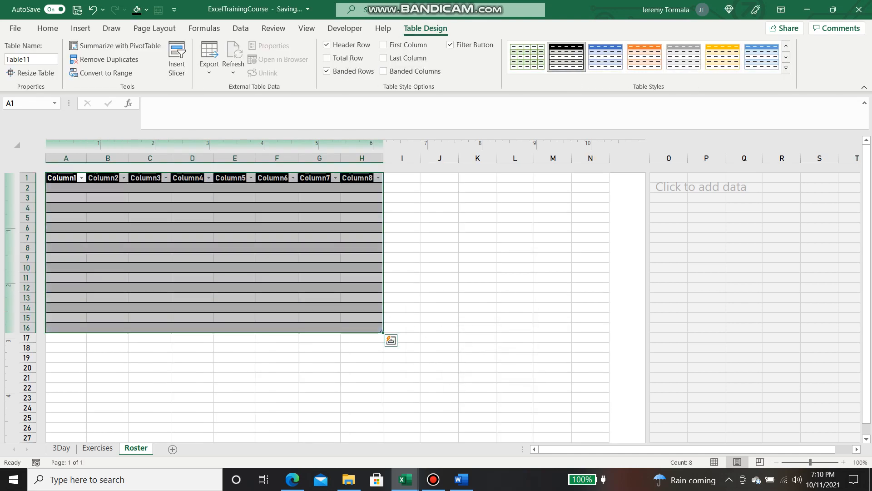
pyautogui.click(451, 44)
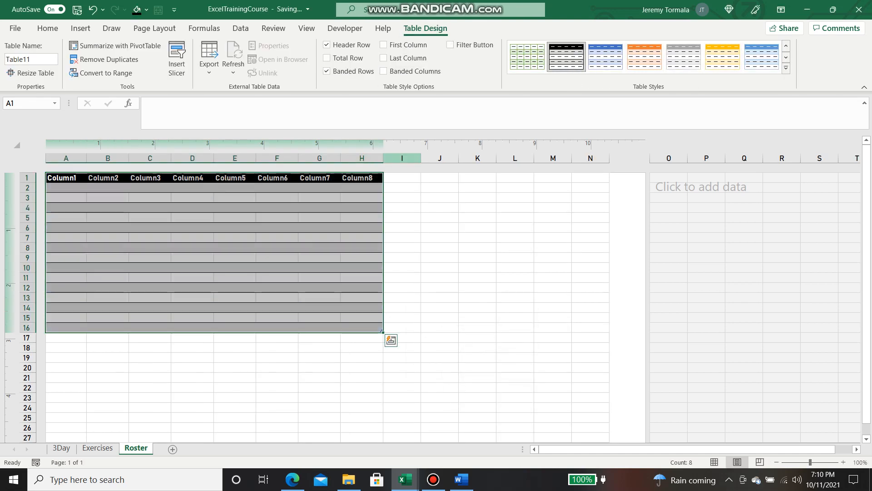
# Centre the header row text and apply All Borders to the table body A2:H16
pyautogui.moveTo(362, 178)
pyautogui.mouseDown()
pyautogui.moveTo(66, 207)
pyautogui.moveTo(362, 178)
pyautogui.mouseUp()
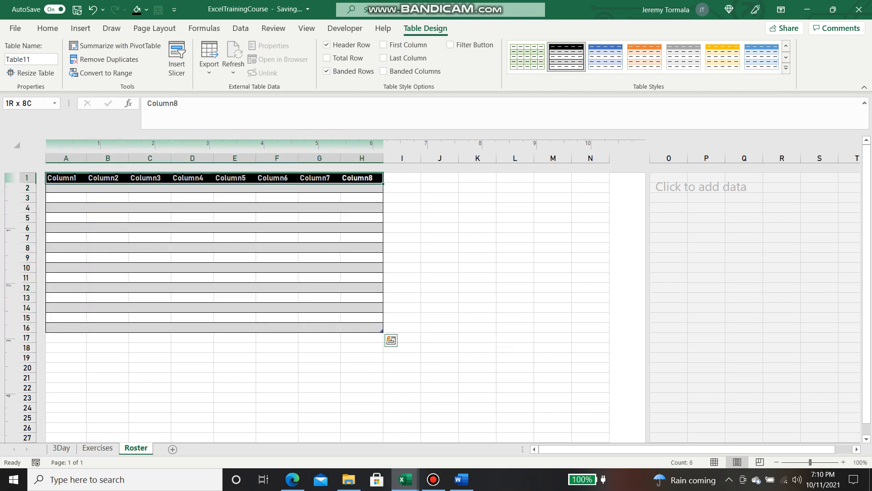
pyautogui.click(47, 28)
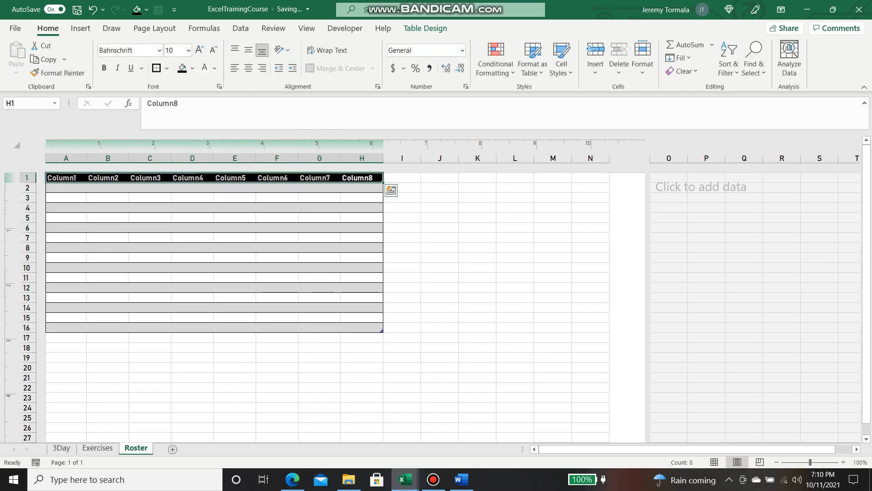
pyautogui.click(248, 68)
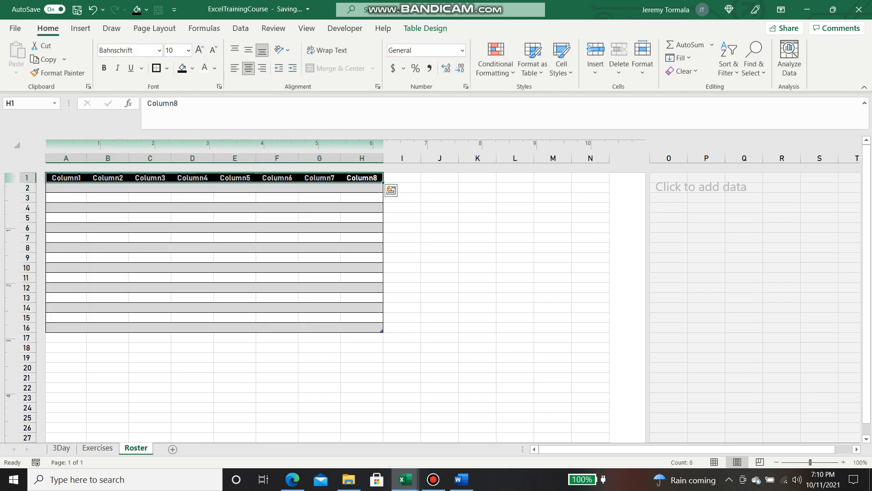
pyautogui.moveTo(66, 188); pyautogui.dragTo(361, 328)
pyautogui.click(167, 69)
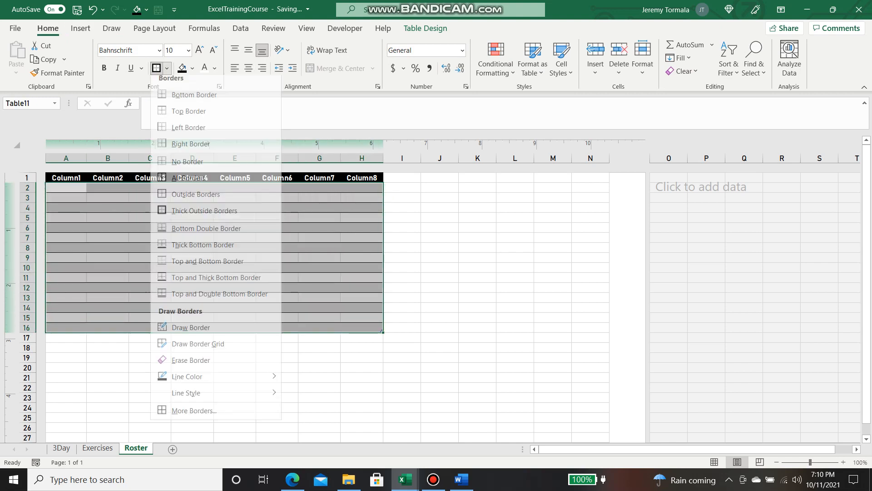
pyautogui.click(188, 183)
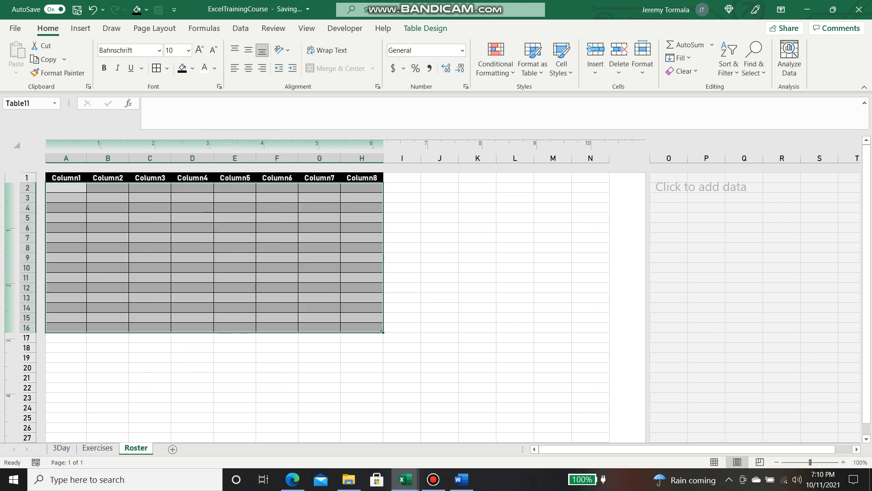
pyautogui.click(277, 257)
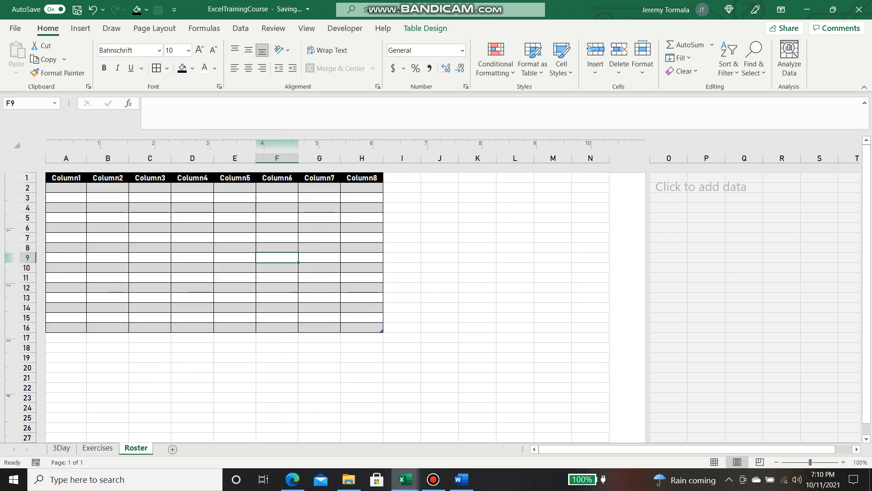
# Type the headers Name, Clean and TBDL into A1:C1
pyautogui.click(108, 238)
pyautogui.click(66, 177)
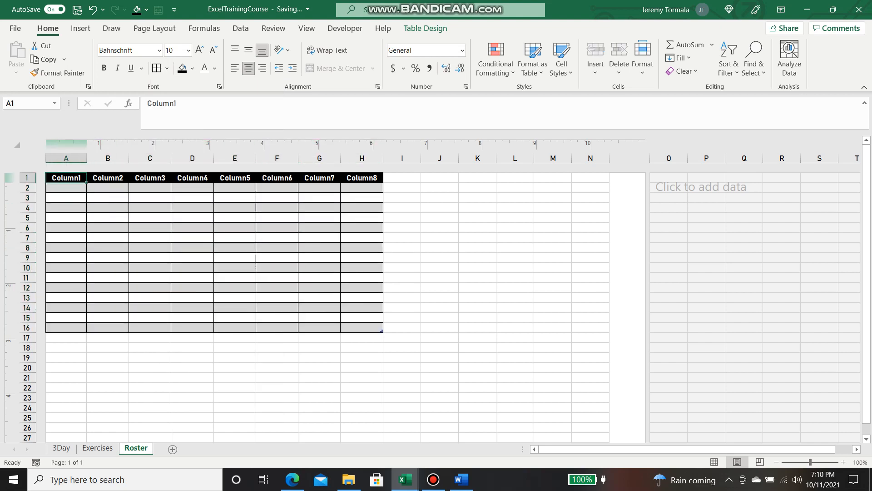
pyautogui.write('Name')
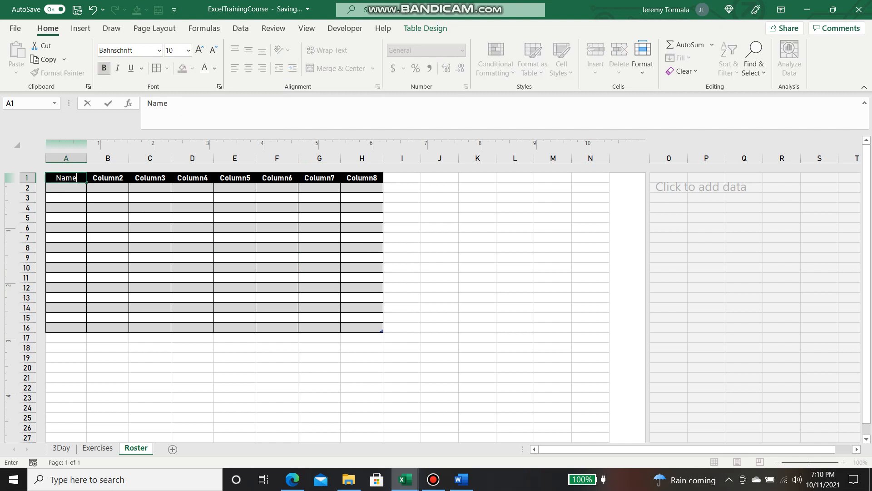
pyautogui.press('Tab')
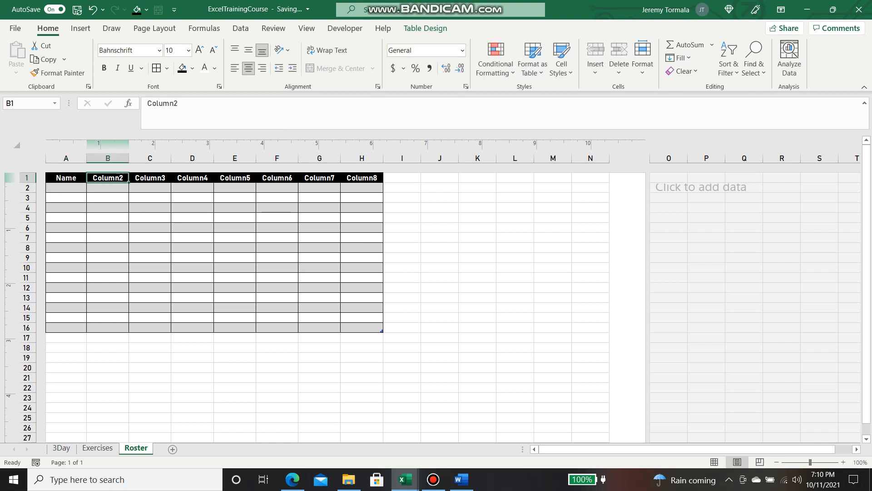
pyautogui.write('Clean')
pyautogui.press('Tab')
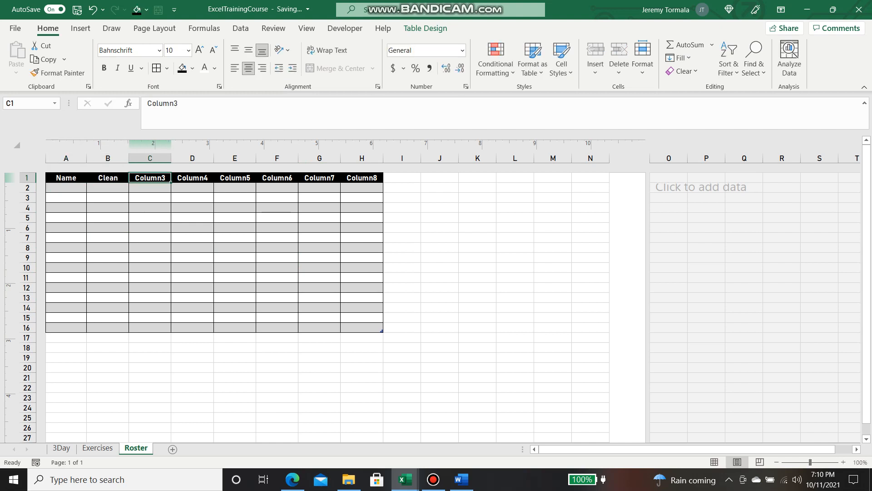
pyautogui.write('TBDL')
pyautogui.press('Tab')
pyautogui.press('Left')
pyautogui.press('Left')
pyautogui.press('Right')
pyautogui.press('Right')
pyautogui.press('Right')
pyautogui.press('Left')
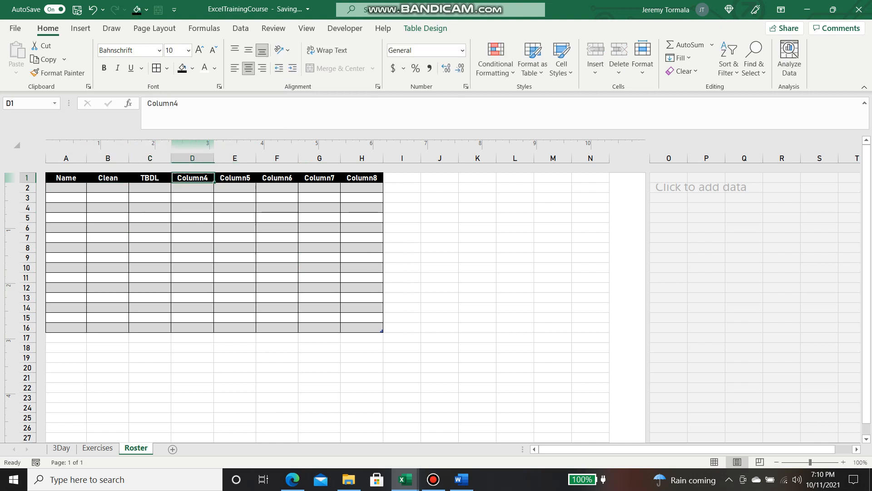
# Enter BACK SQUAT as the D1 header and autofit column D to it
pyautogui.write('BS')
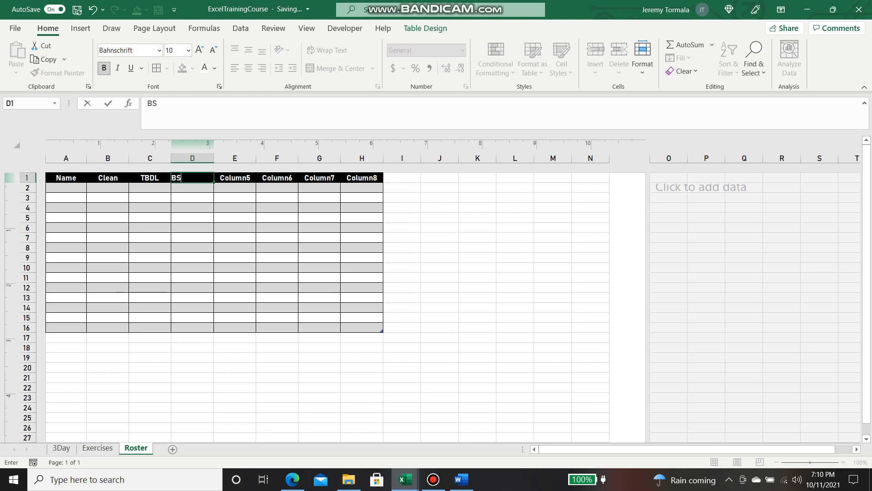
pyautogui.press('Tab')
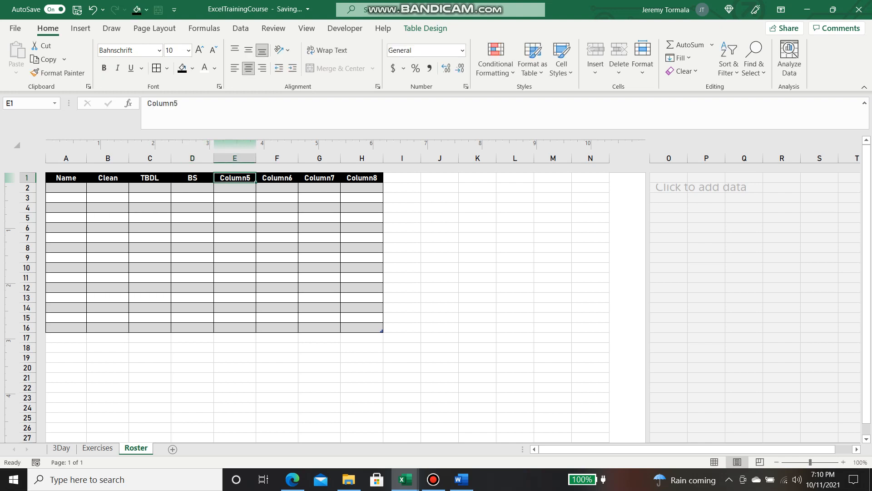
pyautogui.press('Left')
pyautogui.write('Back Squ')
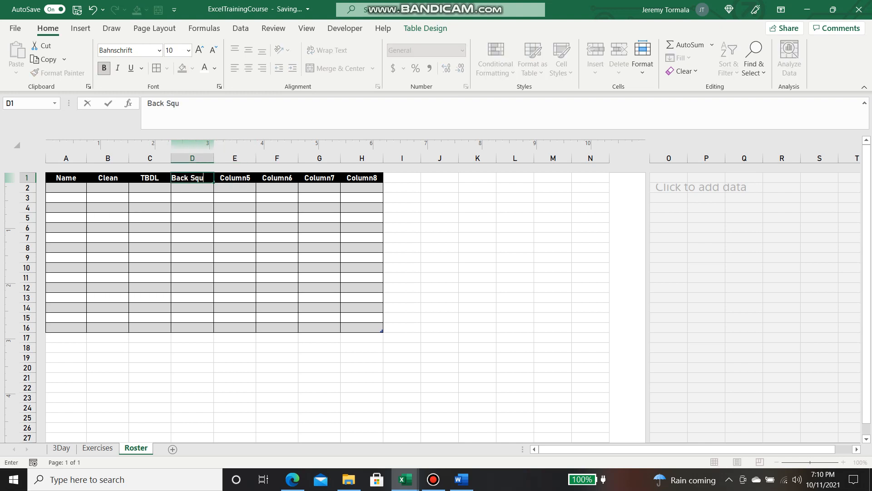
pyautogui.press('BackSpace')
pyautogui.press('BackSpace')
pyautogui.press('BackSpace')
pyautogui.press('BackSpace')
pyautogui.press('BackSpace')
pyautogui.press('BackSpace')
pyautogui.press('BackSpace')
pyautogui.write('ACK SQUAT')
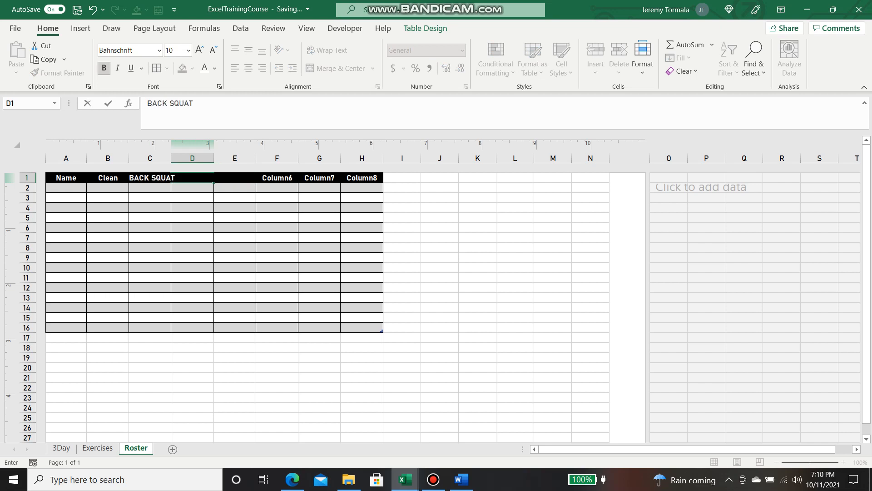
pyautogui.press('Return')
pyautogui.press('Left')
pyautogui.press('Up')
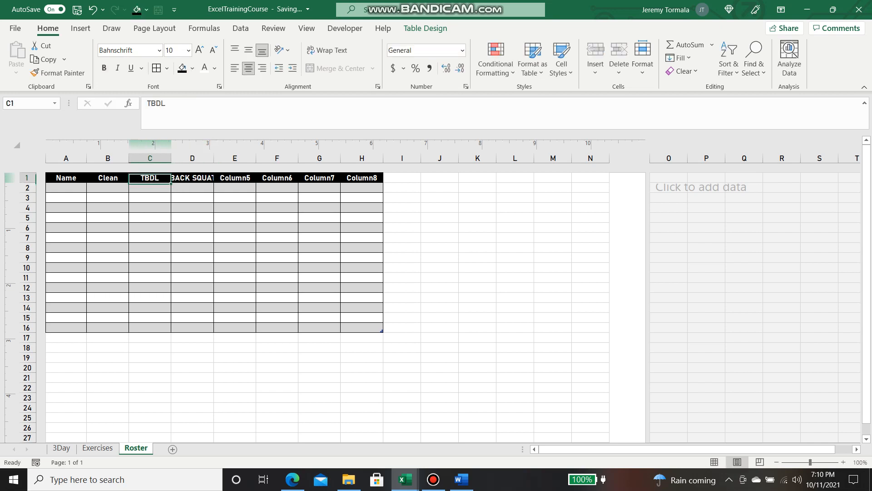
pyautogui.press('Right')
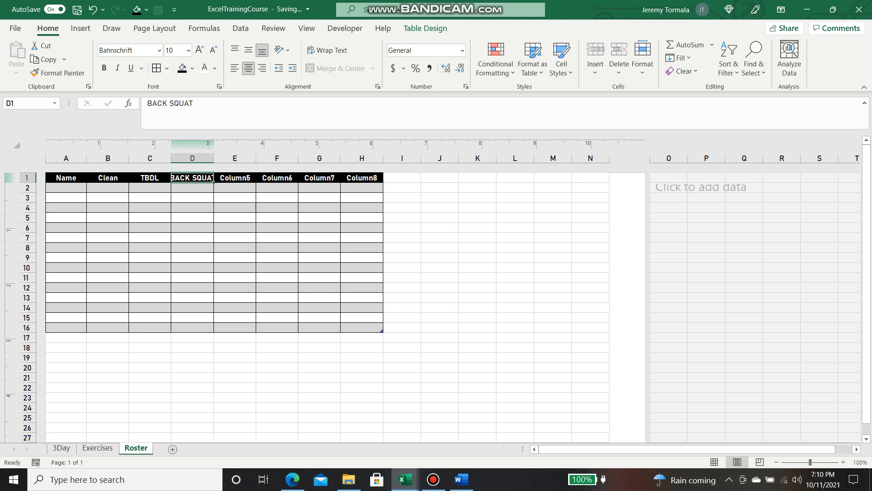
pyautogui.doubleClick(213, 159)
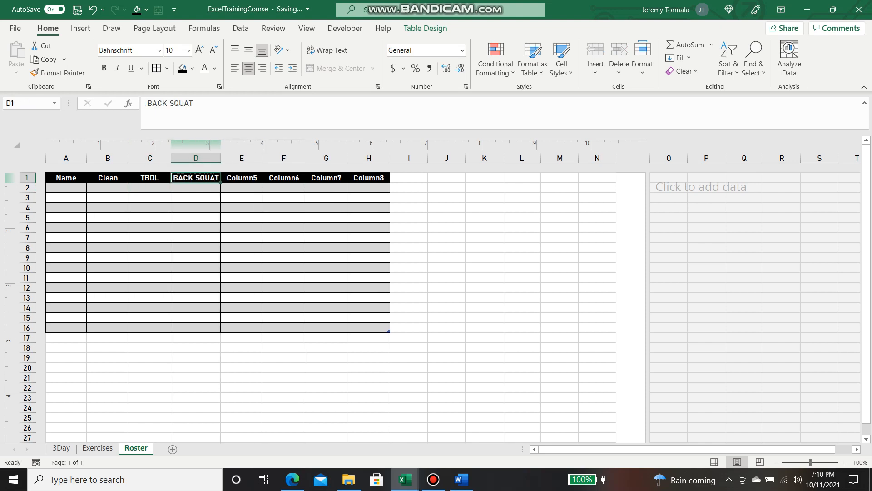
# Enter the headers BS, BP, VERT, PHONE and EMAIL across D1:H1
pyautogui.write('BS')
pyautogui.press('Tab')
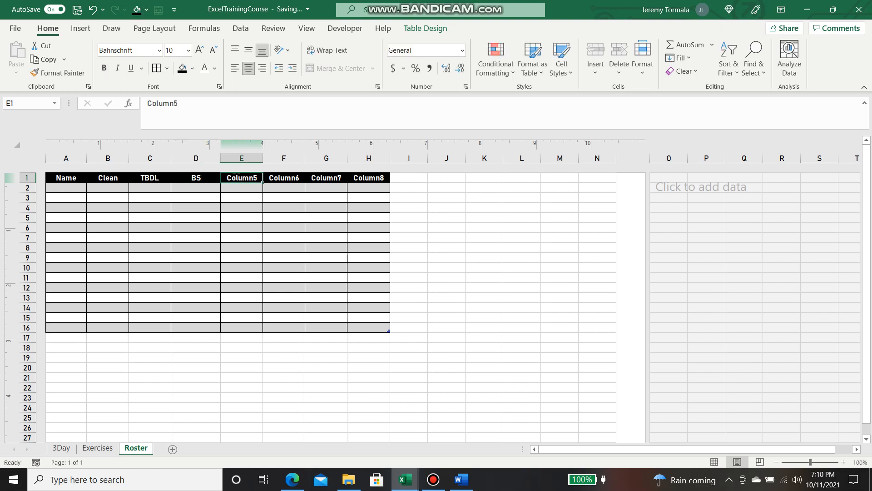
pyautogui.write('BP')
pyautogui.press('Tab')
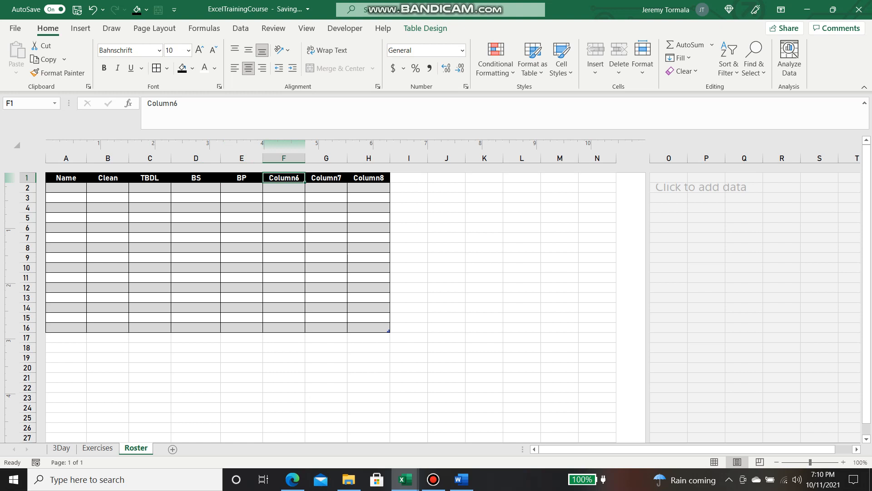
pyautogui.write('VERT')
pyautogui.press('Tab')
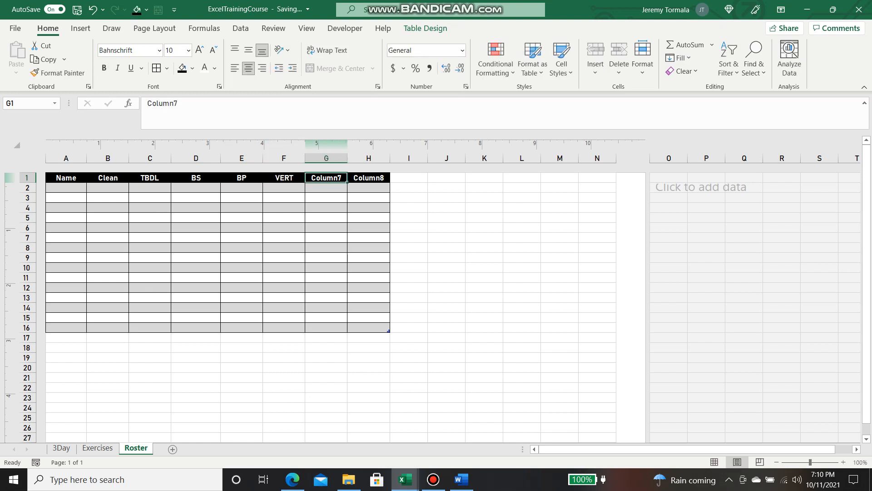
pyautogui.write('Phone')
pyautogui.press('BackSpace')
pyautogui.press('BackSpace')
pyautogui.press('BackSpace')
pyautogui.press('BackSpace')
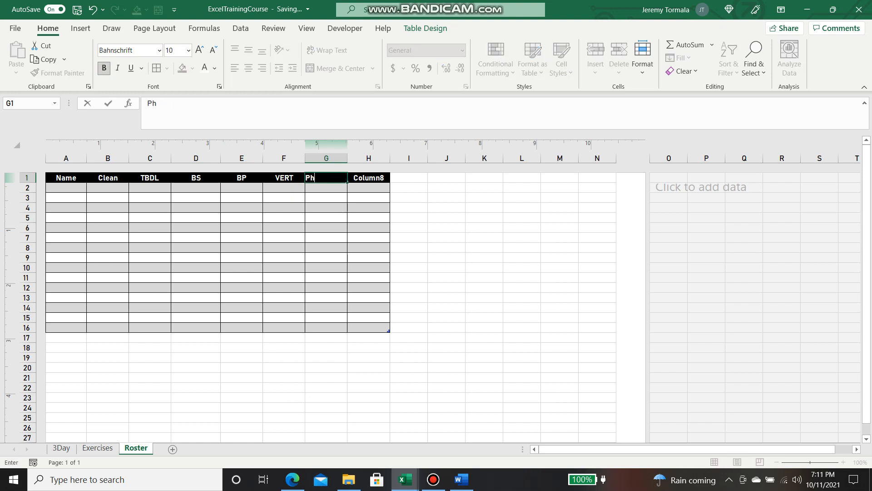
pyautogui.write('HONE')
pyautogui.press('Tab')
pyautogui.write('EMAIL')
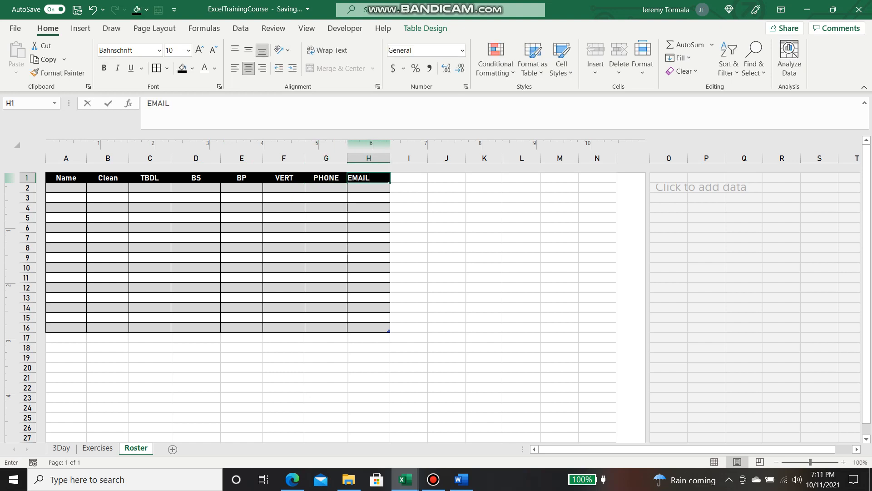
pyautogui.press('Return')
pyautogui.click(196, 218)
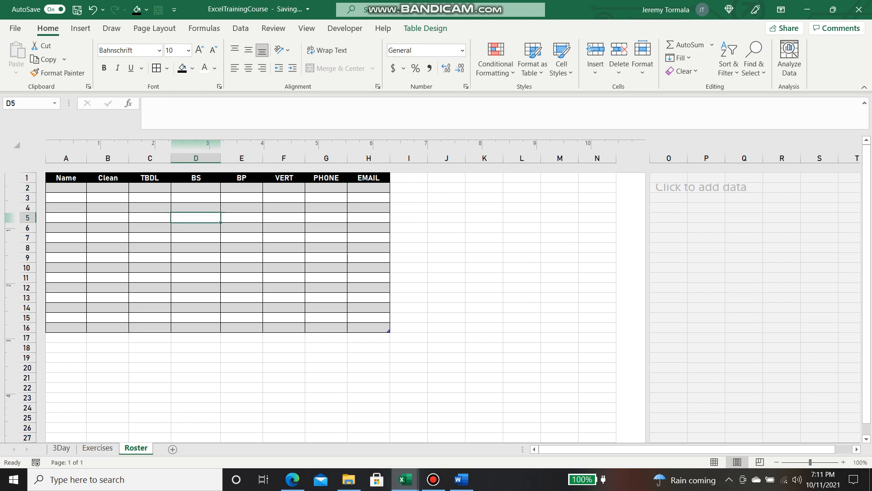
# Enter four athlete names in 'Last, First' form into A2:A5
pyautogui.click(66, 188)
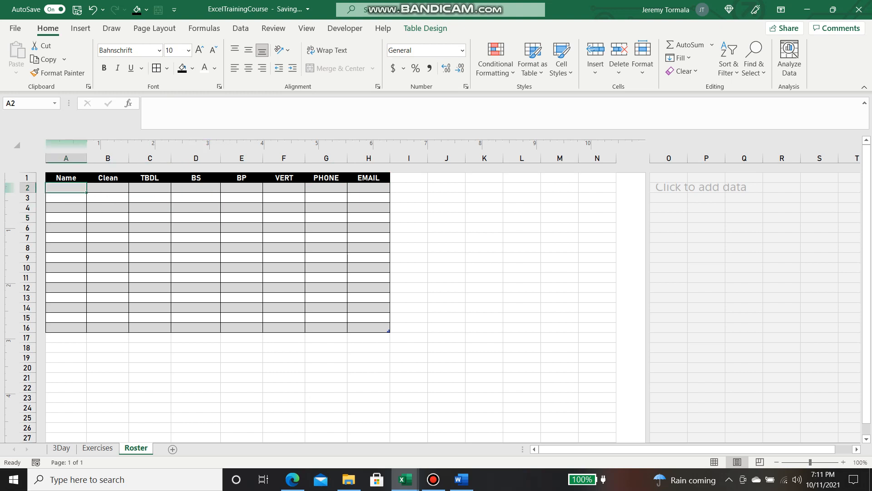
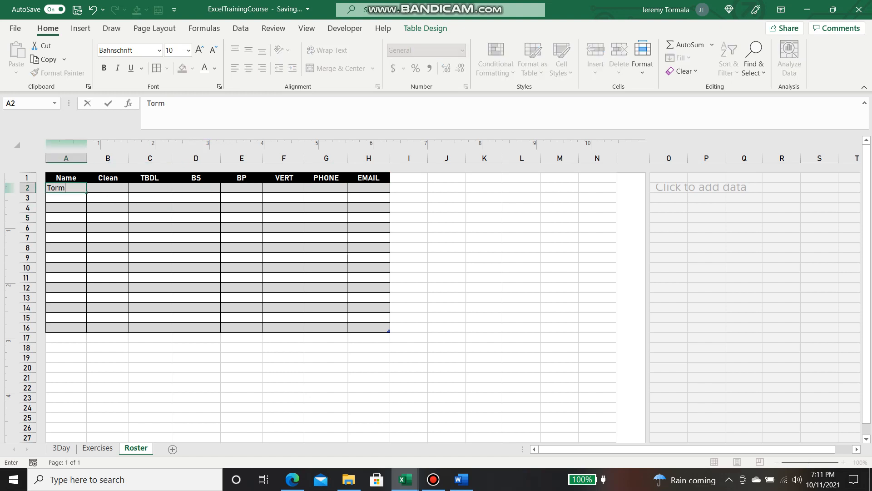
pyautogui.press('Return')
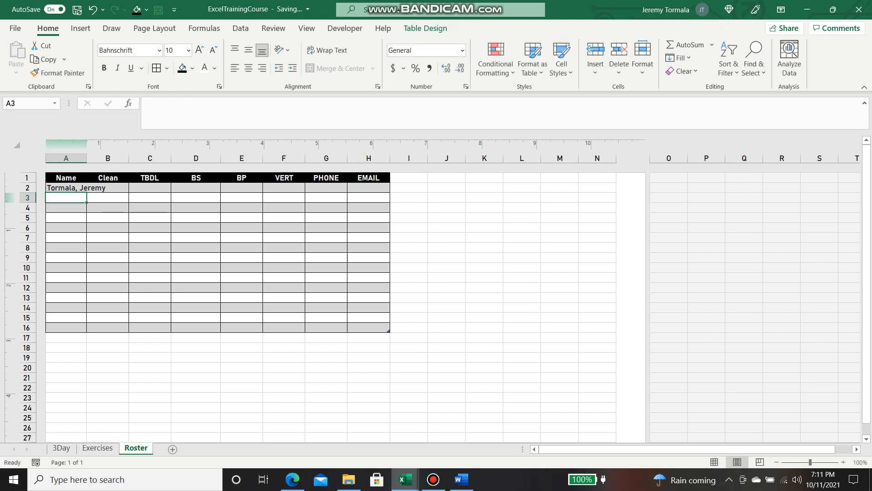
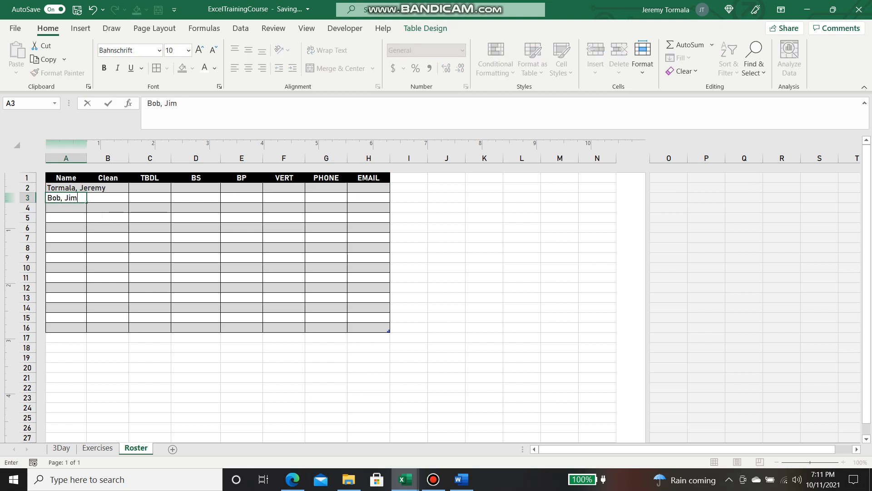
pyautogui.press('Return')
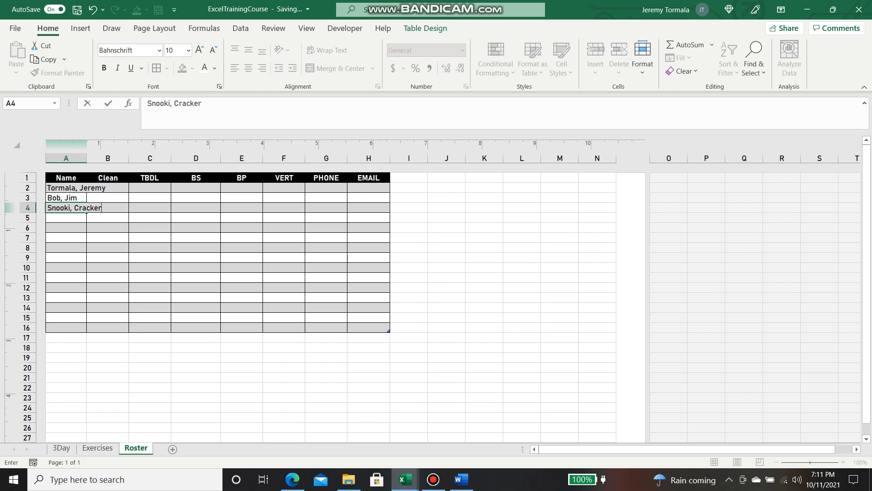
pyautogui.press('Return')
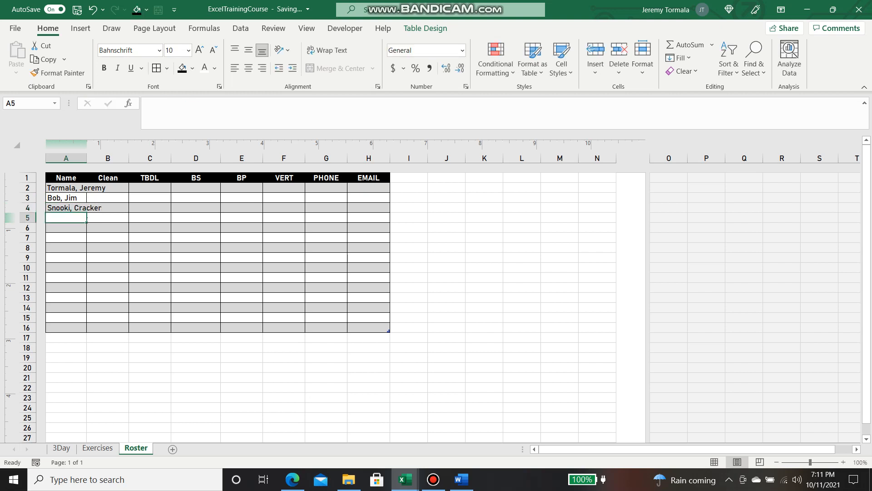
pyautogui.press('BackSpace')
pyautogui.press('BackSpace')
pyautogui.press('BackSpace')
pyautogui.press('BackSpace')
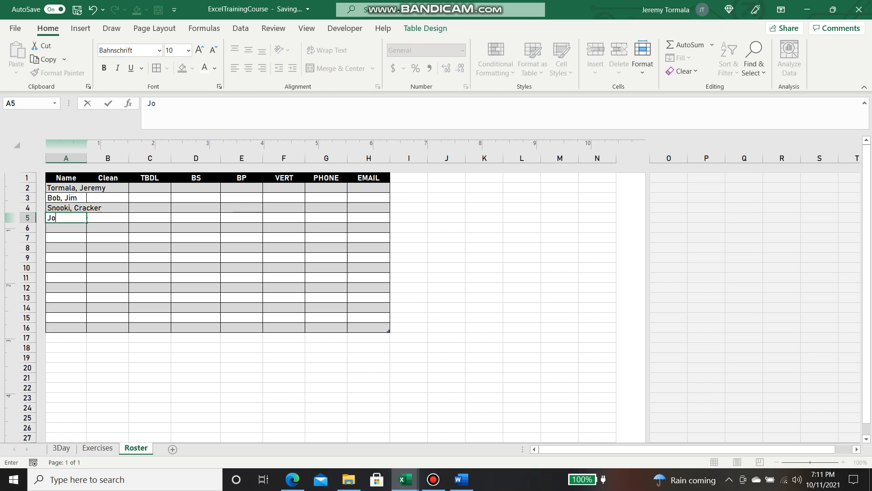
pyautogui.press('Return')
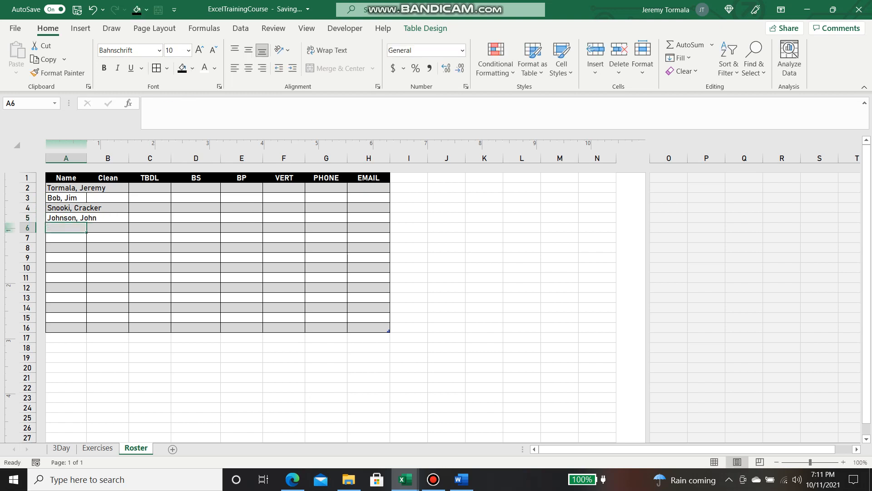
# Autofit column A so the full names show, then select A2:A5
pyautogui.doubleClick(86, 158)
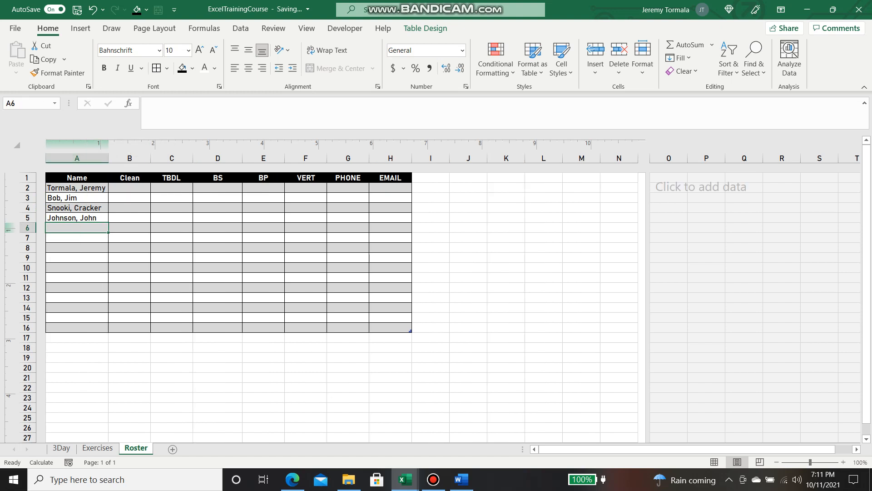
pyautogui.click(77, 198)
pyautogui.click(78, 188)
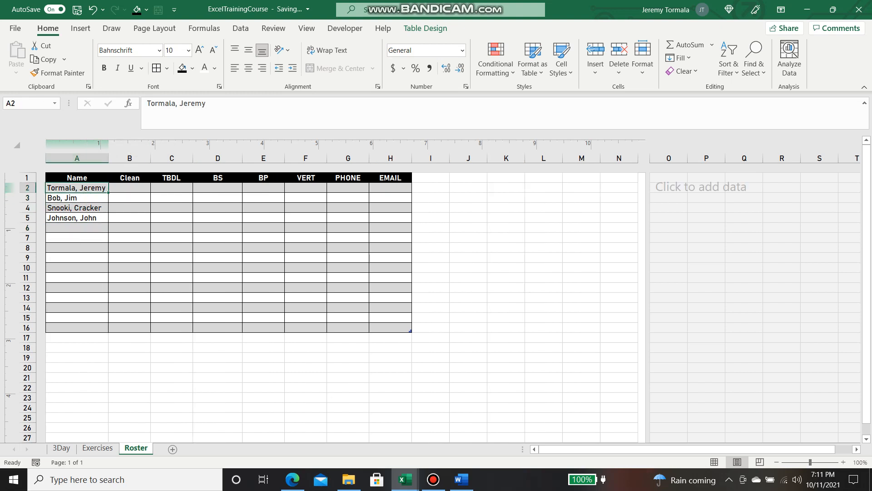
pyautogui.moveTo(77, 187); pyautogui.dragTo(77, 218)
pyautogui.click(47, 258)
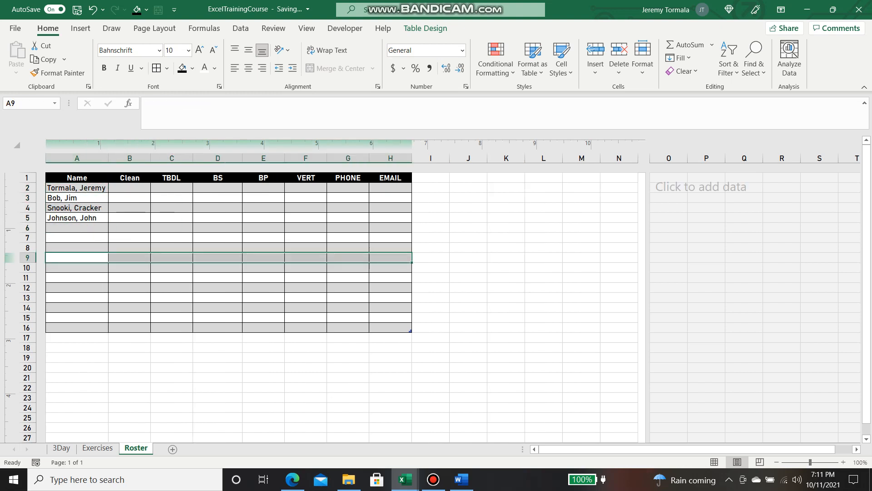
pyautogui.click(77, 188)
# Enter Clean scores 300, 345, 225 and 185 into B2:B5
pyautogui.click(130, 188)
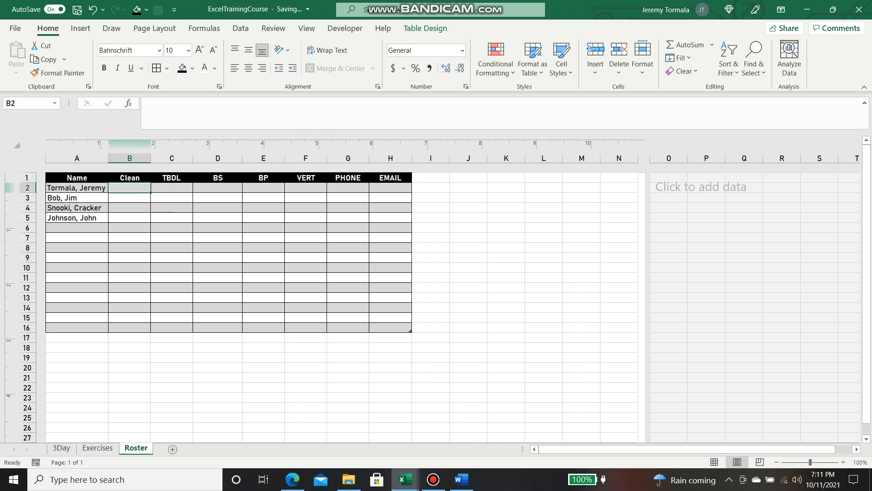
pyautogui.write('300')
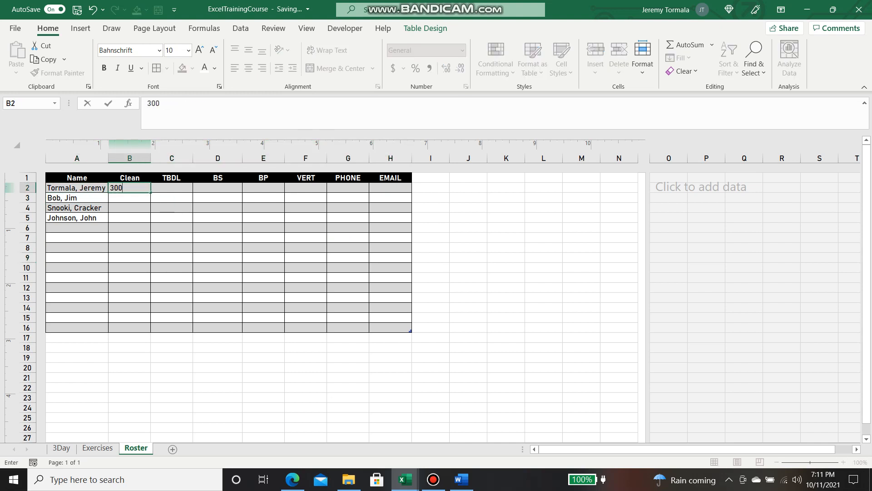
pyautogui.press('Return')
pyautogui.write('345')
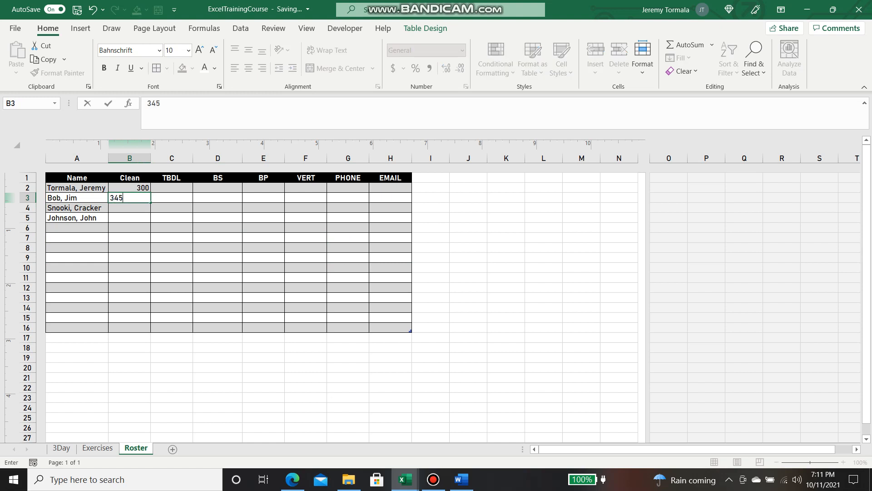
pyautogui.press('Return')
pyautogui.write('225')
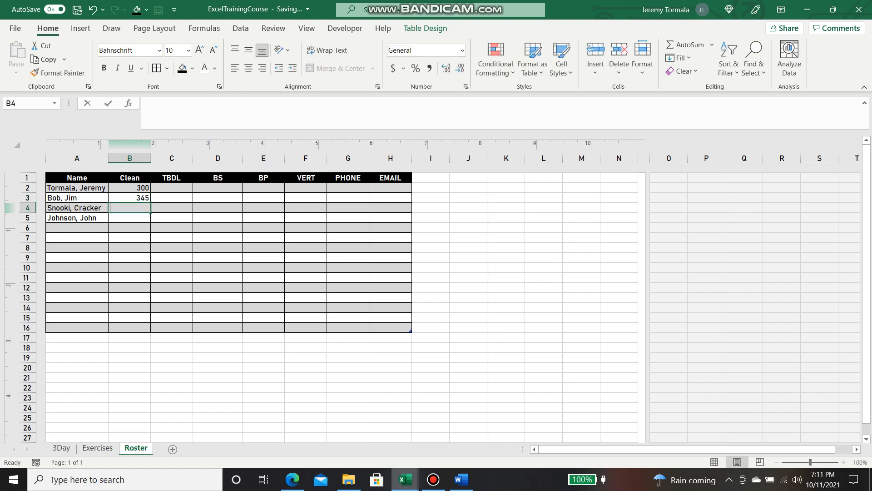
pyautogui.press('Return')
pyautogui.write('185')
pyautogui.press('Return')
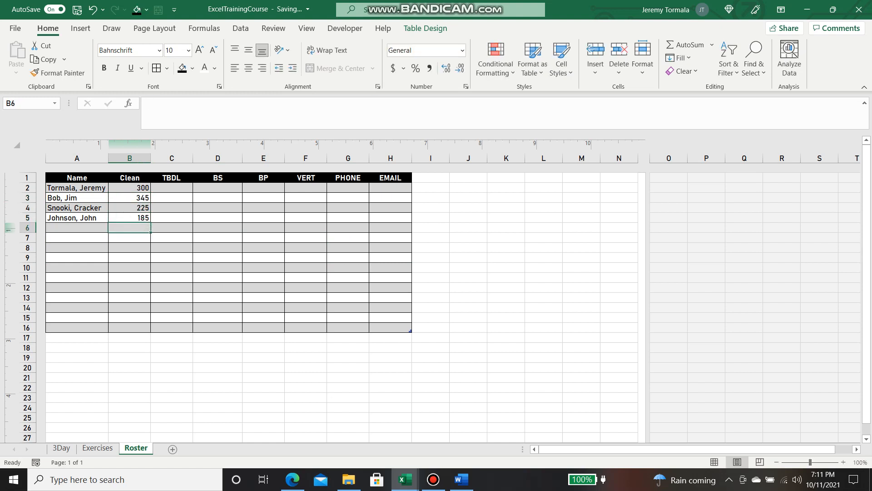
# Enter TBDL scores 400, 375, 285 and 225 into C2:C5
pyautogui.click(172, 187)
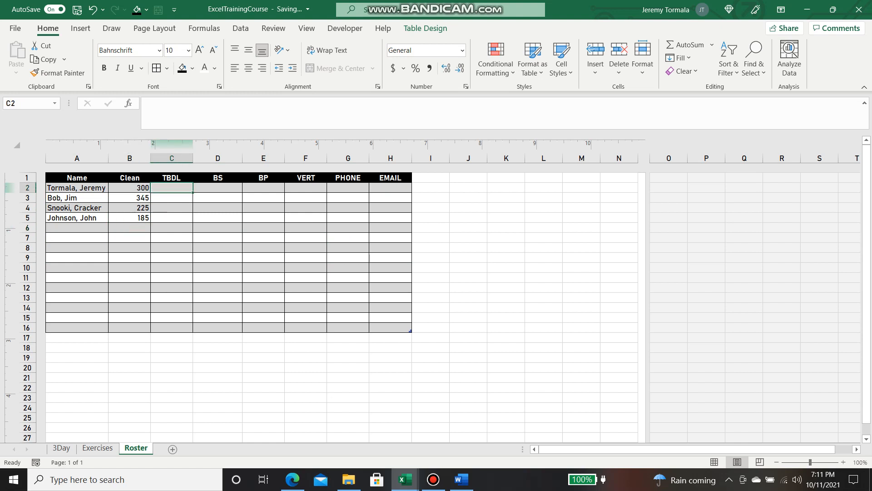
pyautogui.write('400')
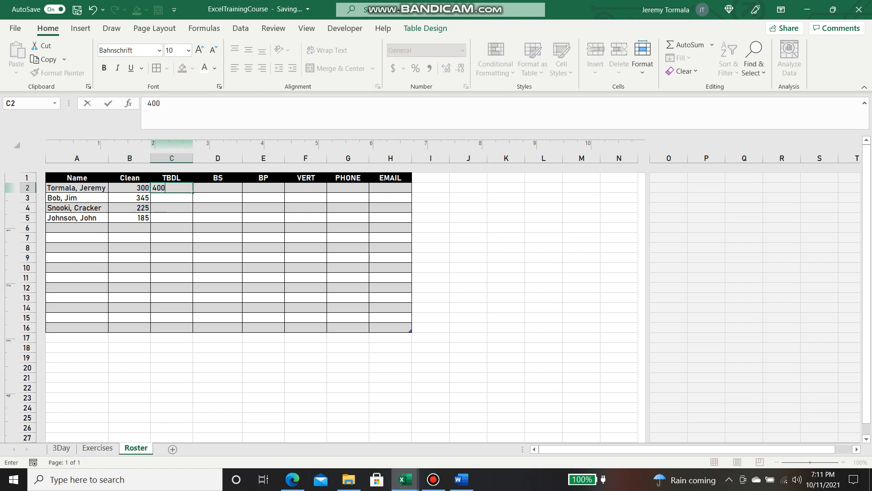
pyautogui.press('Return')
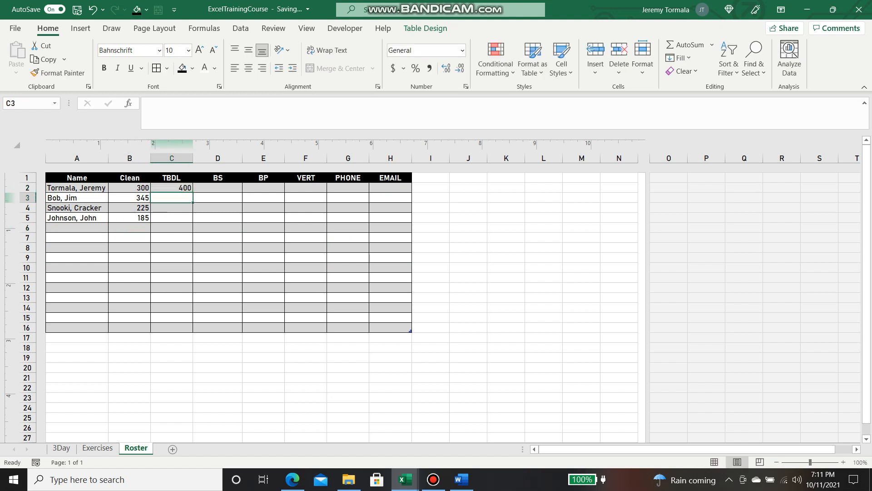
pyautogui.write('375')
pyautogui.press('Return')
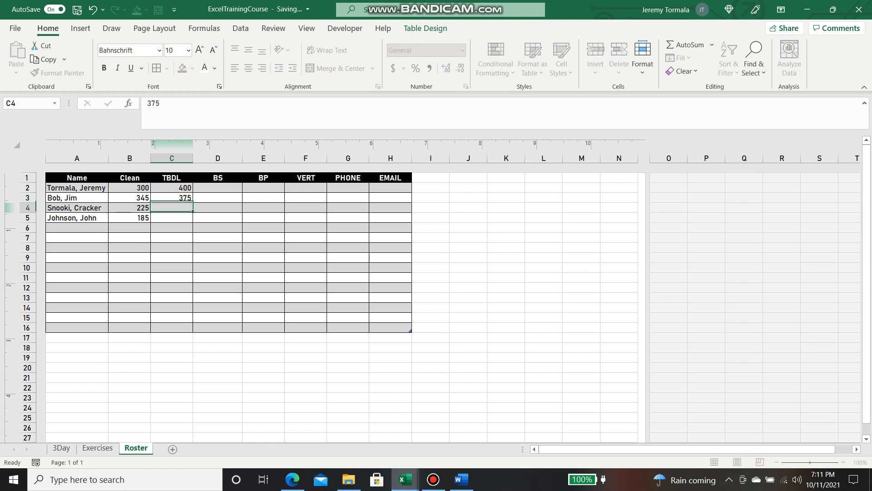
pyautogui.write('2')
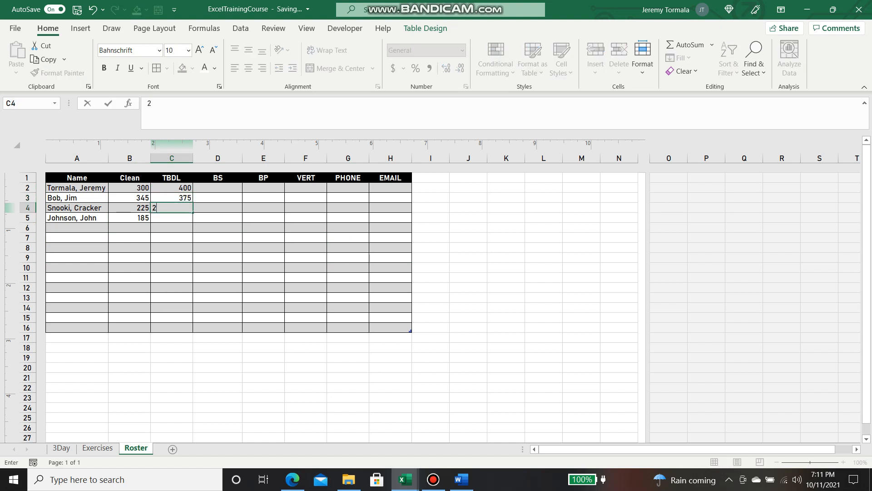
pyautogui.write('85')
pyautogui.press('Return')
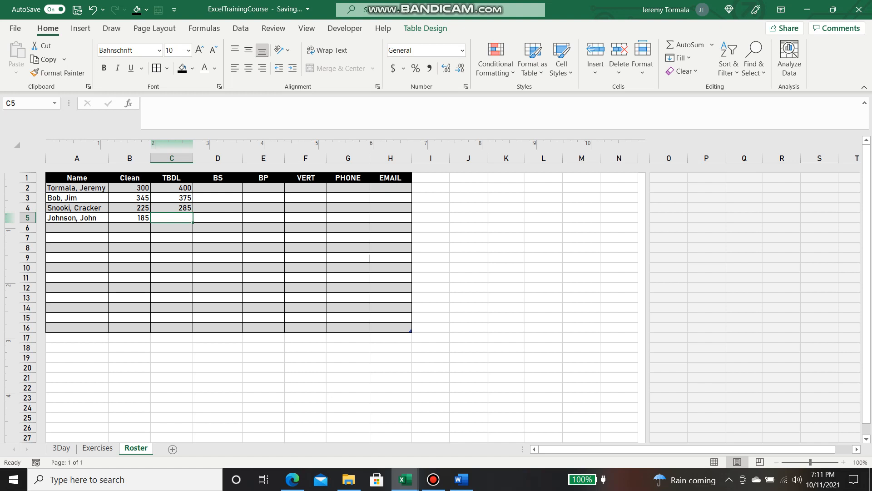
pyautogui.write('225')
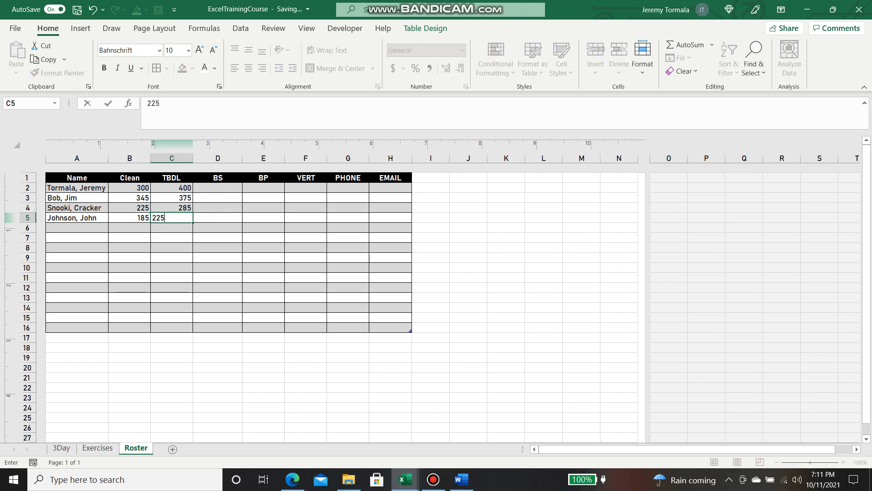
pyautogui.press('Return')
pyautogui.press('Up')
pyautogui.press('Up')
pyautogui.press('Up')
pyautogui.press('Up')
pyautogui.press('Right')
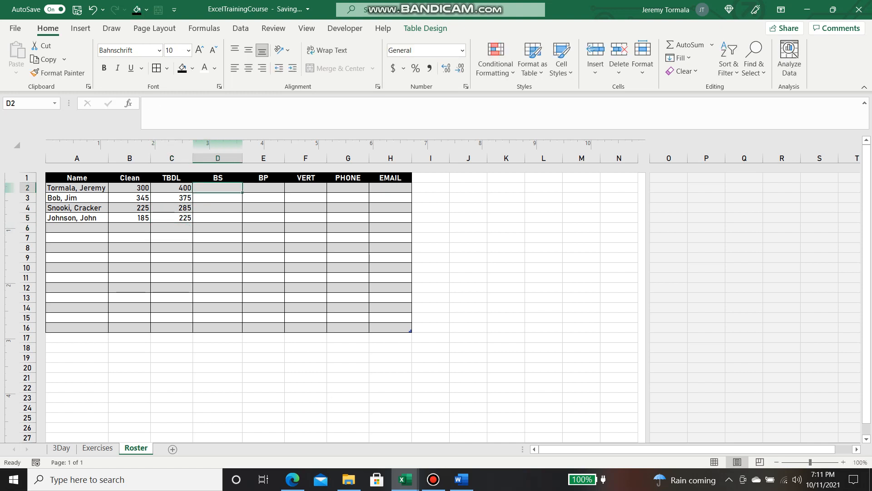
# Enter BS scores 385, 250, 245 and 200 into D2:D5
pyautogui.write('385')
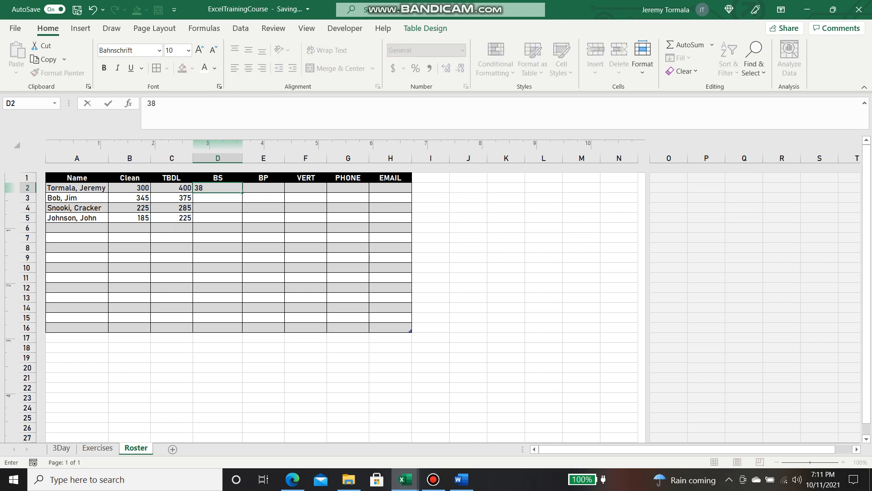
pyautogui.press('Return')
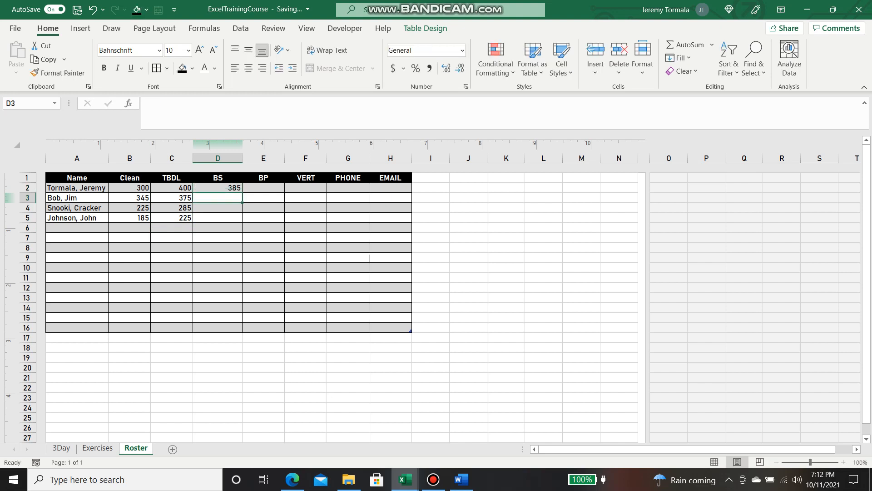
pyautogui.write('250')
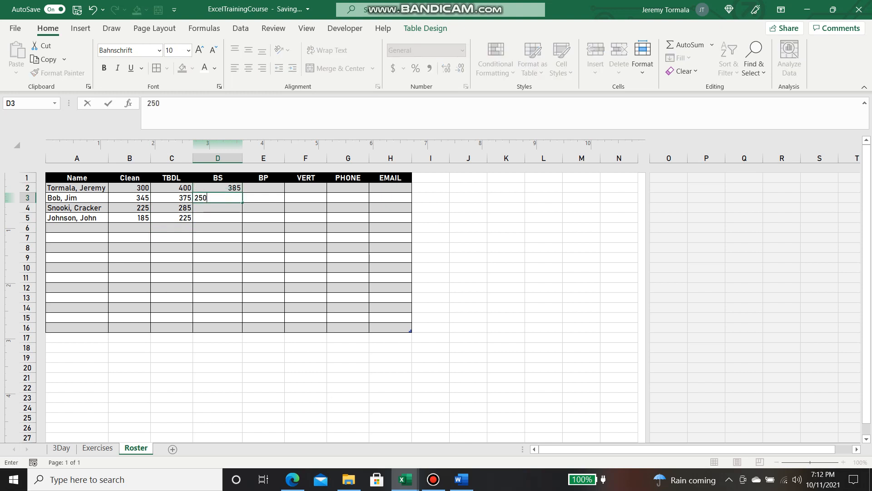
pyautogui.press('Return')
pyautogui.write('2')
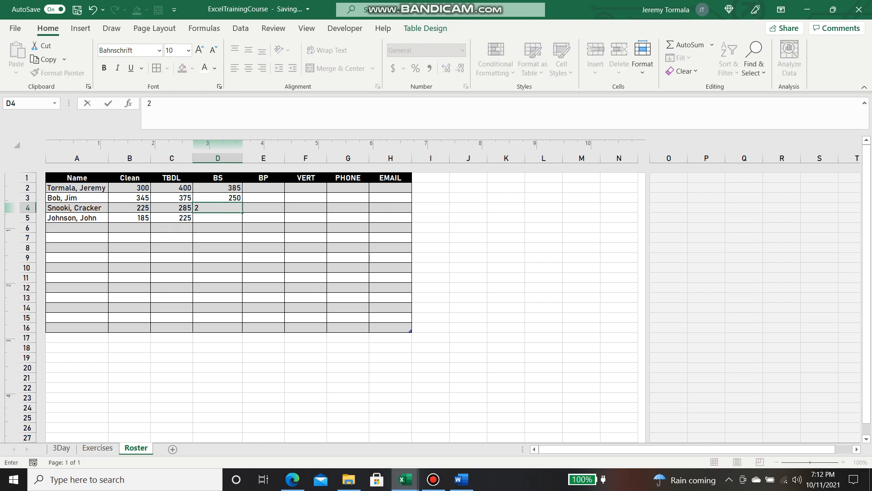
pyautogui.write('45')
pyautogui.press('Return')
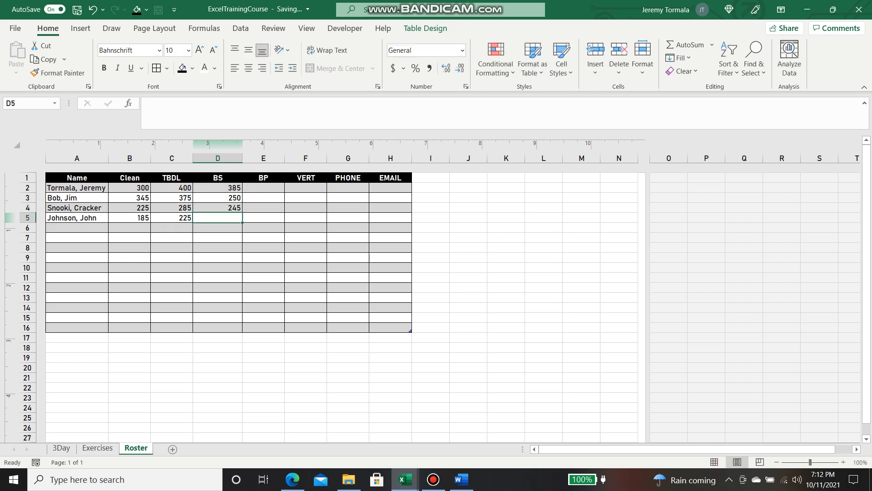
pyautogui.write('200')
pyautogui.press('Return')
# Enter BP scores 225, 190, 185 and 135 into E2:E5
pyautogui.click(263, 188)
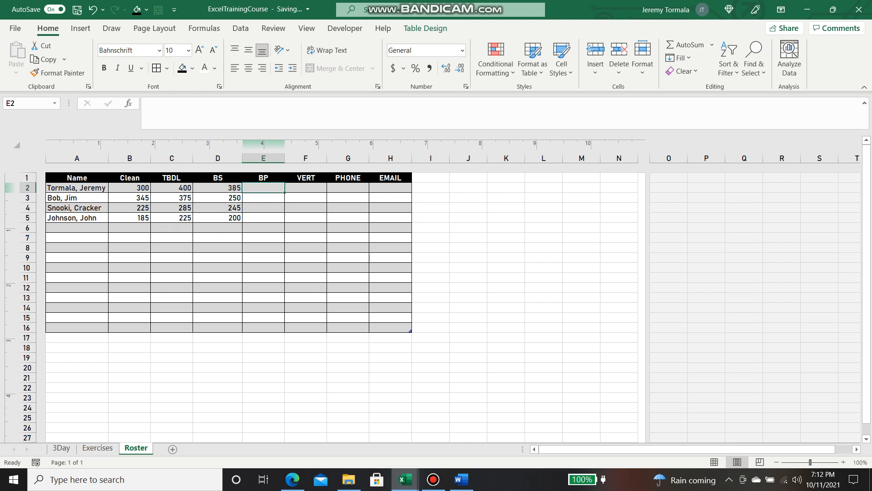
pyautogui.write('225')
pyautogui.press('Return')
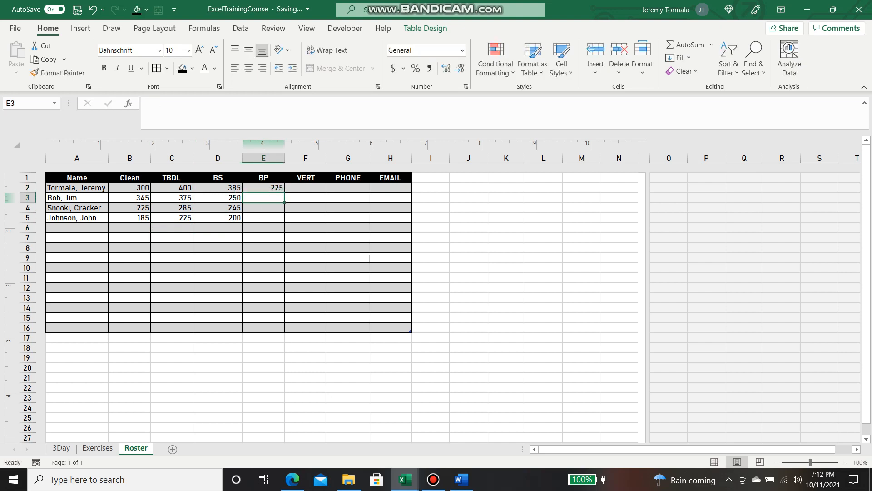
pyautogui.write('190')
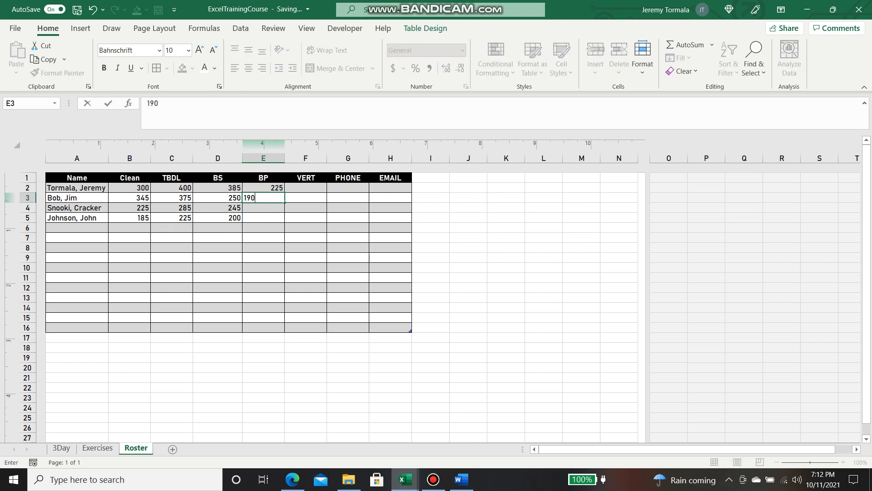
pyautogui.press('Return')
pyautogui.write('185')
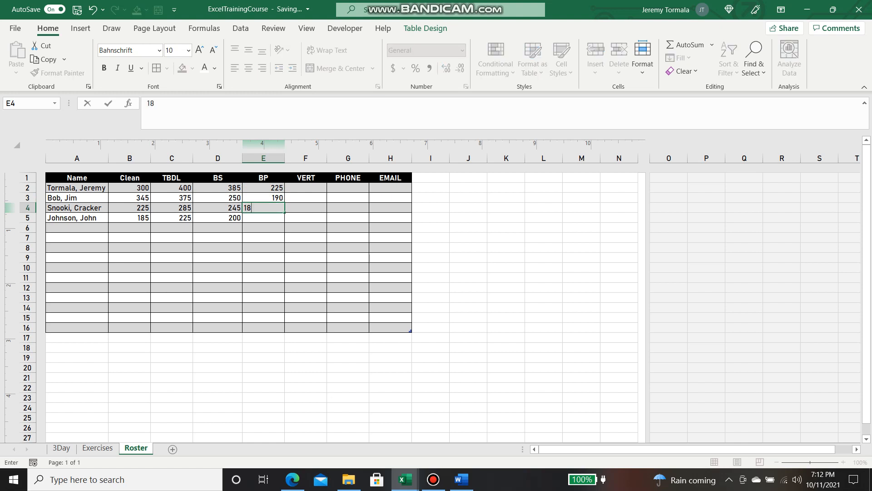
pyautogui.press('Return')
pyautogui.write('135')
pyautogui.press('Return')
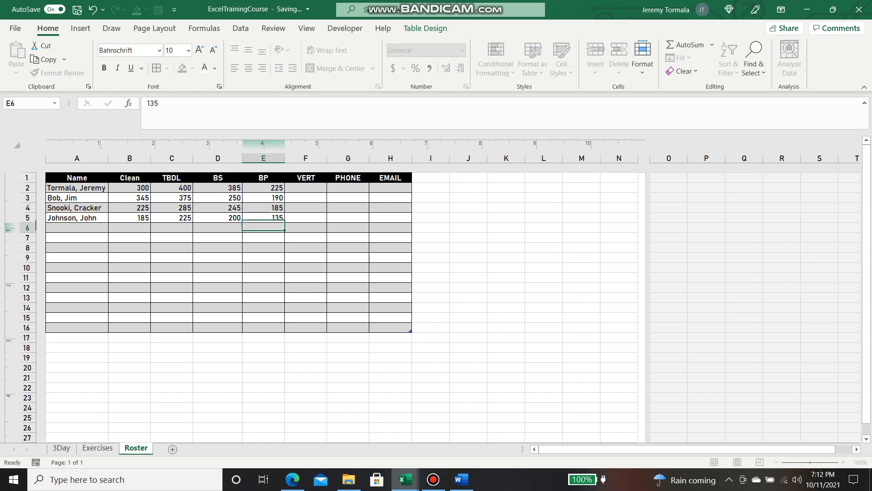
# Enter VERT values 29, 33, 24 and 18 into F2:F5
pyautogui.moveTo(306, 187); pyautogui.dragTo(305, 180)
pyautogui.write('29')
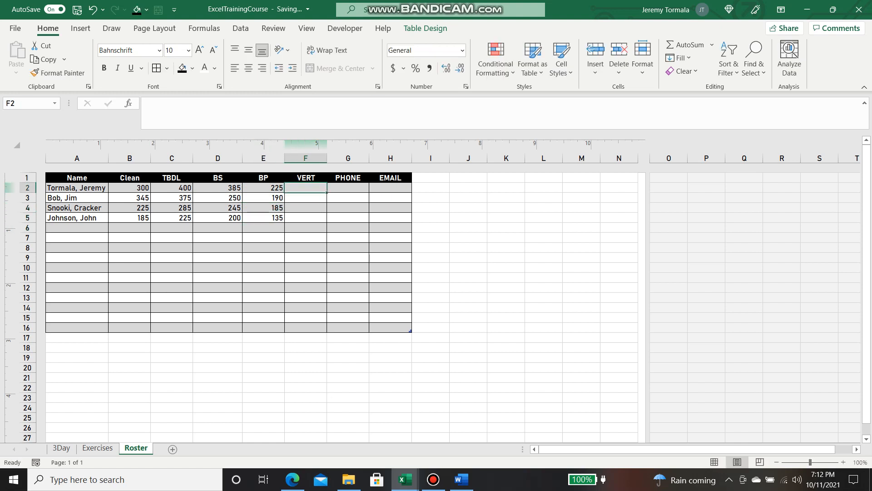
pyautogui.press('Return')
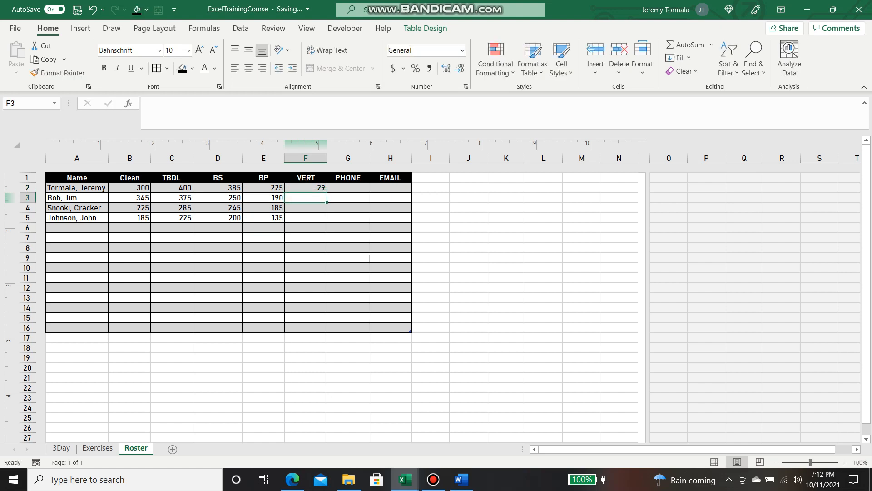
pyautogui.write('33')
pyautogui.press('Return')
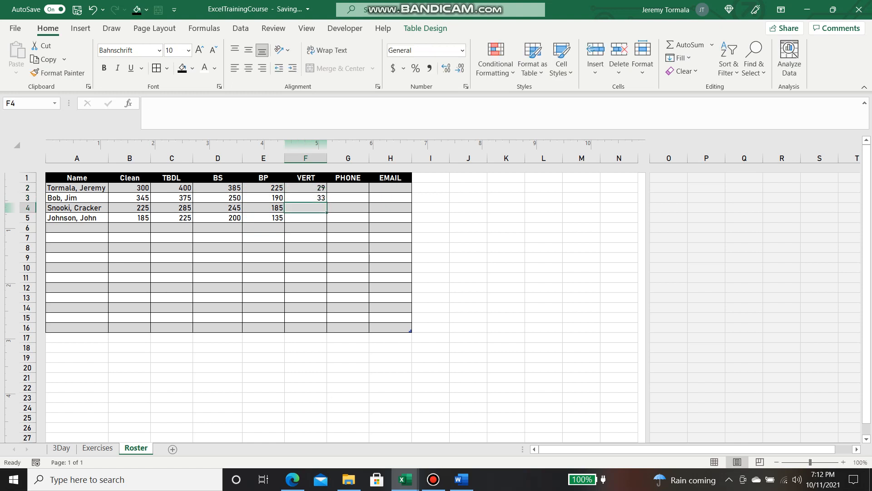
pyautogui.write('24')
pyautogui.press('Return')
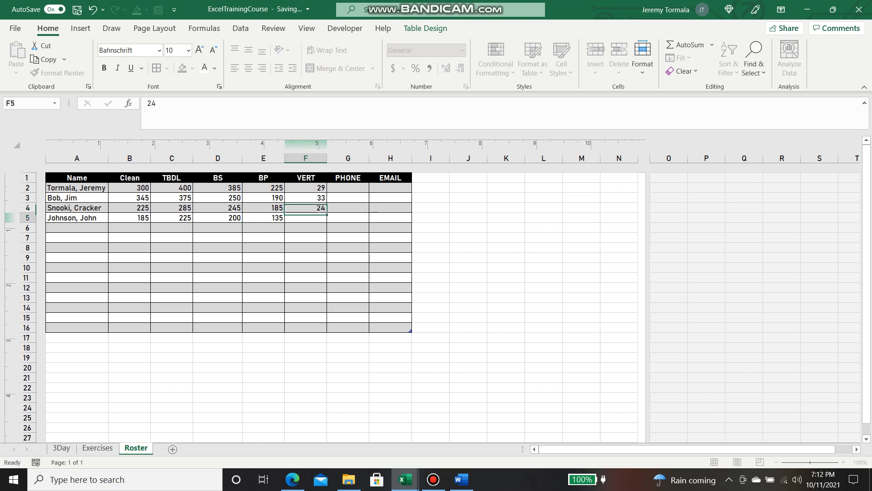
pyautogui.write('18')
pyautogui.press('Return')
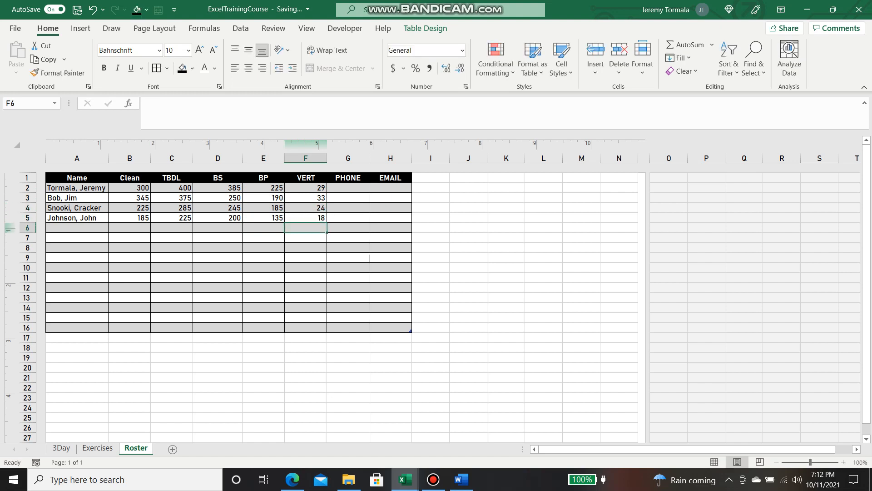
pyautogui.press('Up')
pyautogui.press('Up')
pyautogui.press('Up')
# Centre all the score cells B2:F16 in the Roster table
pyautogui.moveTo(130, 187); pyautogui.dragTo(305, 327)
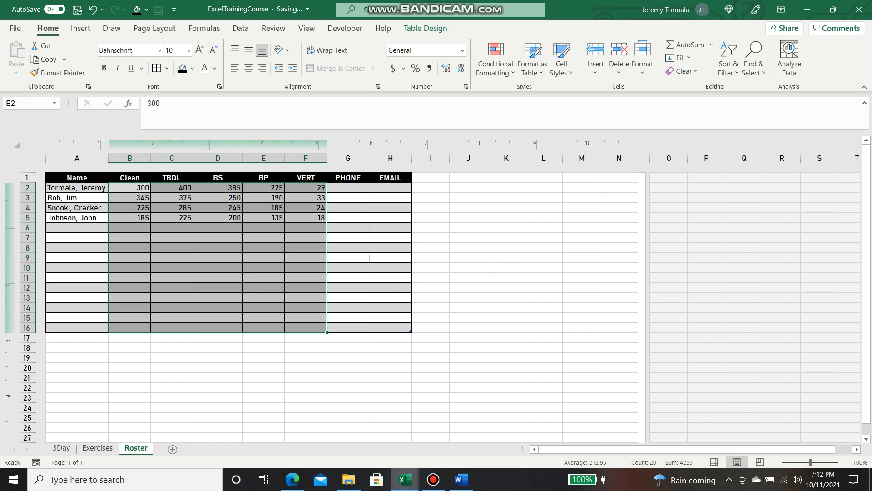
pyautogui.click(249, 68)
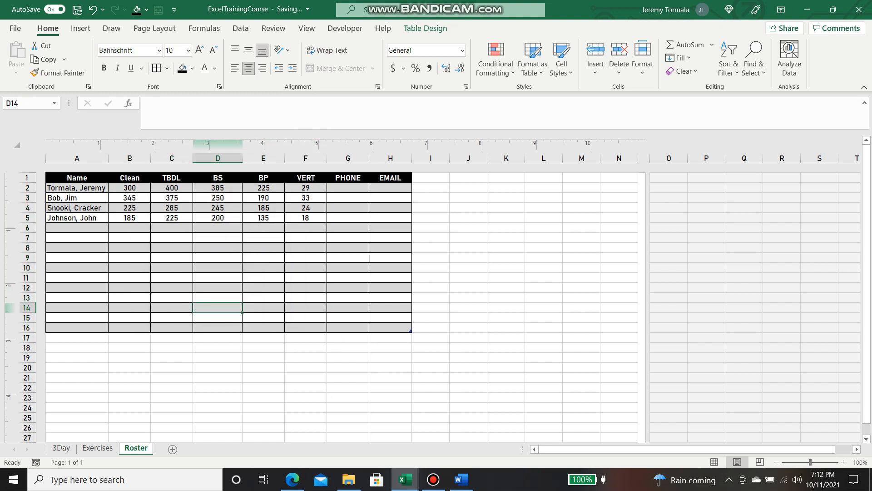
pyautogui.press('Down')
pyautogui.press('Down')
pyautogui.press('Down')
pyautogui.press('Down')
pyautogui.press('Down')
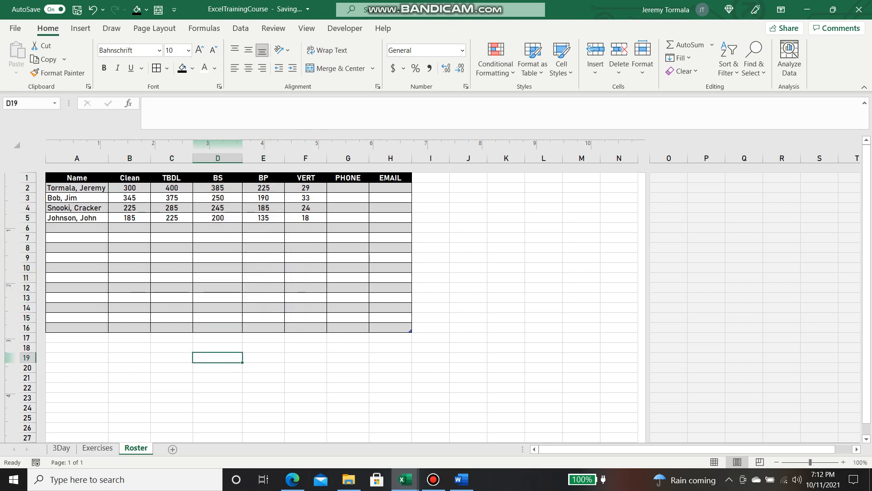
# Select the Clean scores in column B, B2 down to B15
pyautogui.click(507, 197)
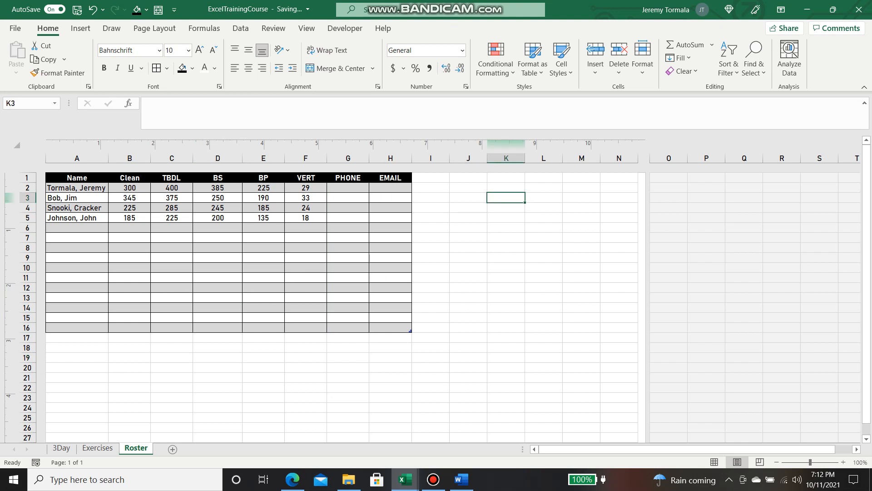
pyautogui.click(348, 258)
pyautogui.click(172, 227)
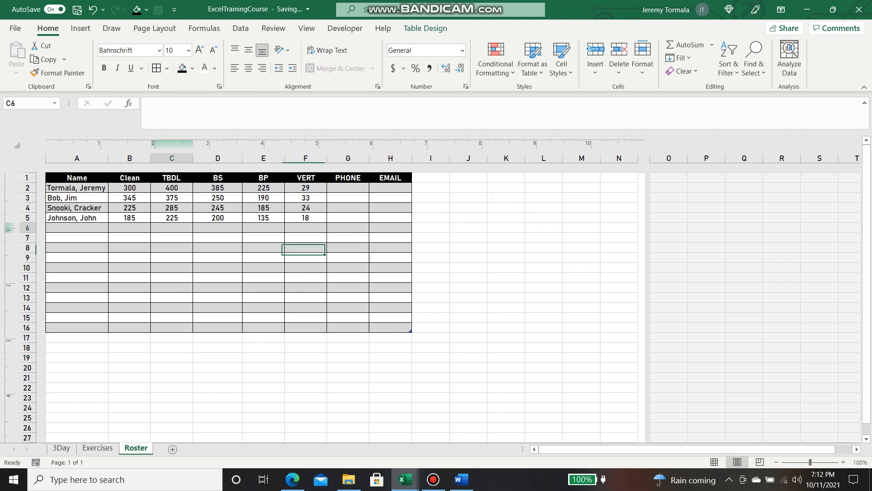
pyautogui.moveTo(130, 187); pyautogui.dragTo(130, 328)
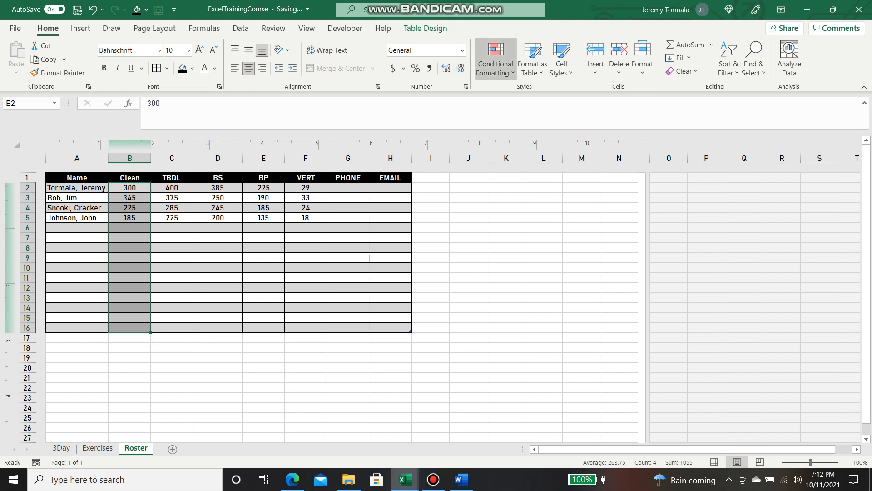
# Apply a Green-Yellow-Red colour scale to the Clean and TBDL score columns
pyautogui.click(496, 64)
pyautogui.moveTo(527, 177)
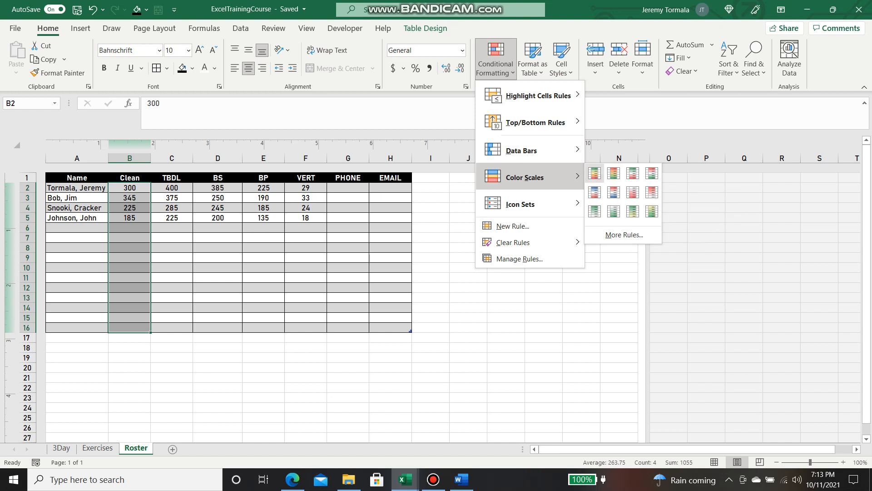
pyautogui.click(595, 173)
pyautogui.moveTo(168, 188); pyautogui.dragTo(172, 329)
pyautogui.click(496, 64)
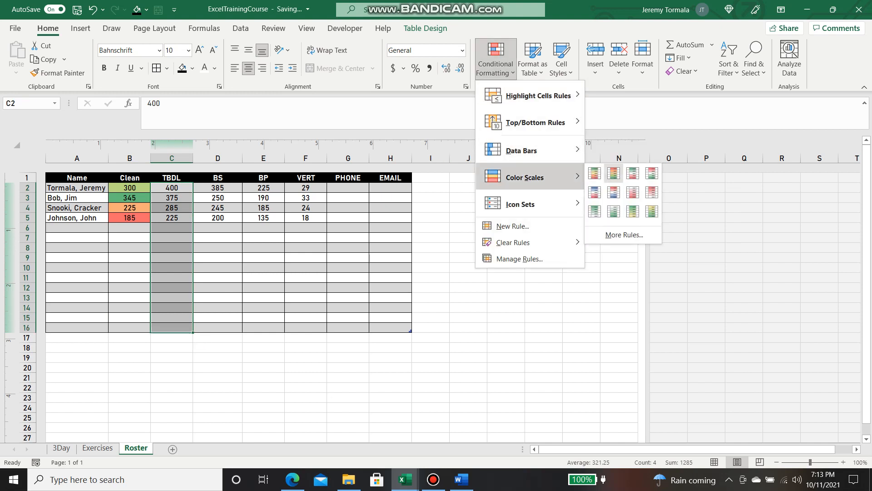
pyautogui.click(594, 173)
# Apply the Green-Yellow-Red colour scale to the BS and BP score columns
pyautogui.moveTo(218, 187); pyautogui.dragTo(219, 328)
pyautogui.click(496, 63)
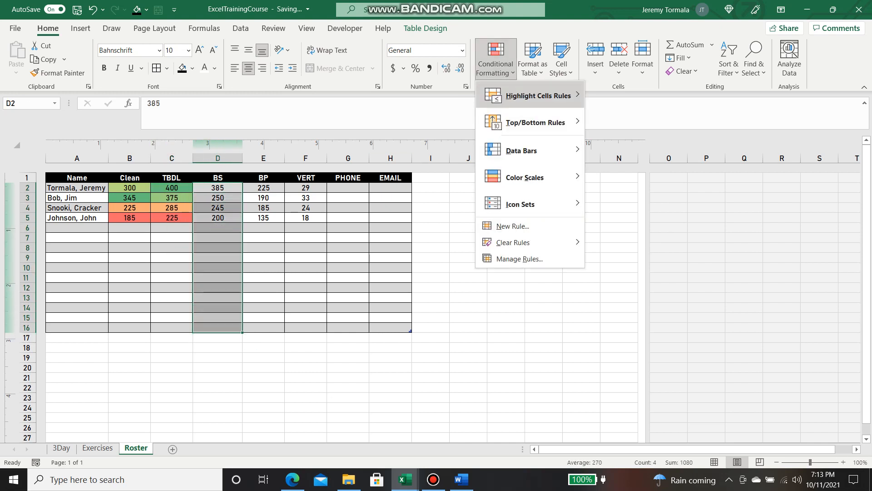
pyautogui.moveTo(527, 177)
pyautogui.click(595, 172)
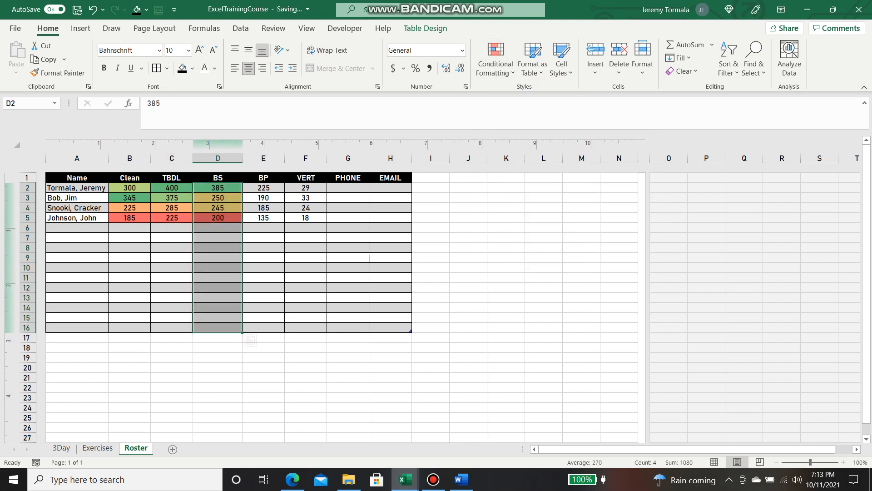
pyautogui.moveTo(264, 188); pyautogui.dragTo(263, 328)
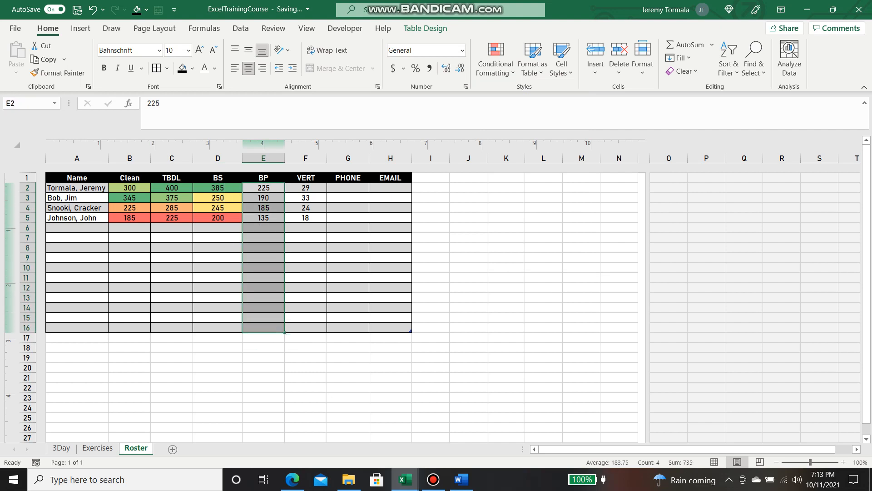
pyautogui.click(496, 64)
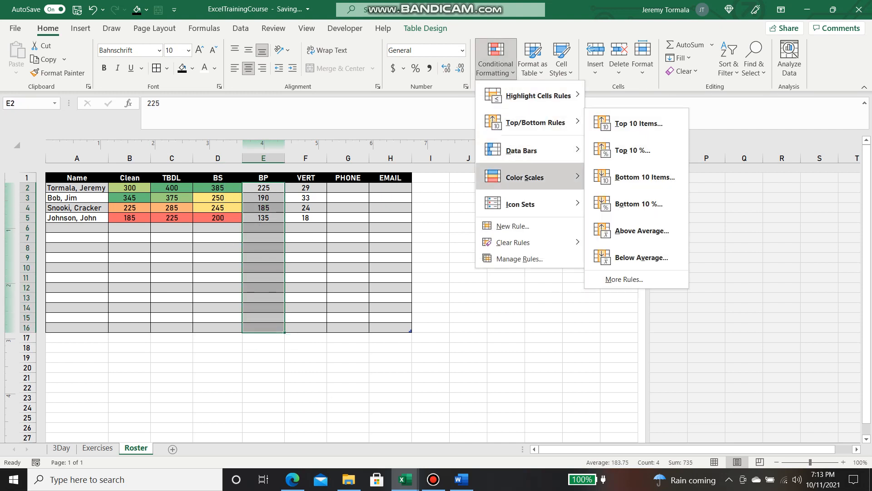
pyautogui.moveTo(527, 177)
pyautogui.click(595, 173)
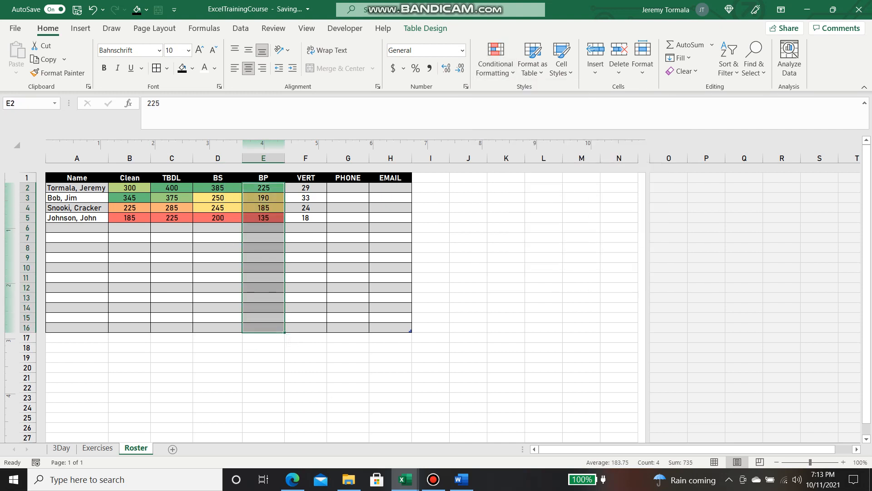
# Apply the Green-Yellow-Red colour scale to the VERT score column
pyautogui.moveTo(305, 187); pyautogui.dragTo(307, 330)
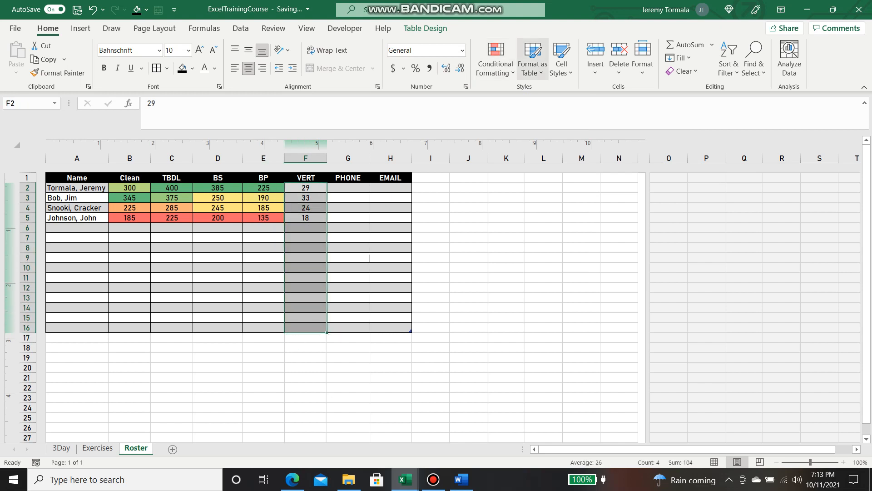
pyautogui.click(496, 63)
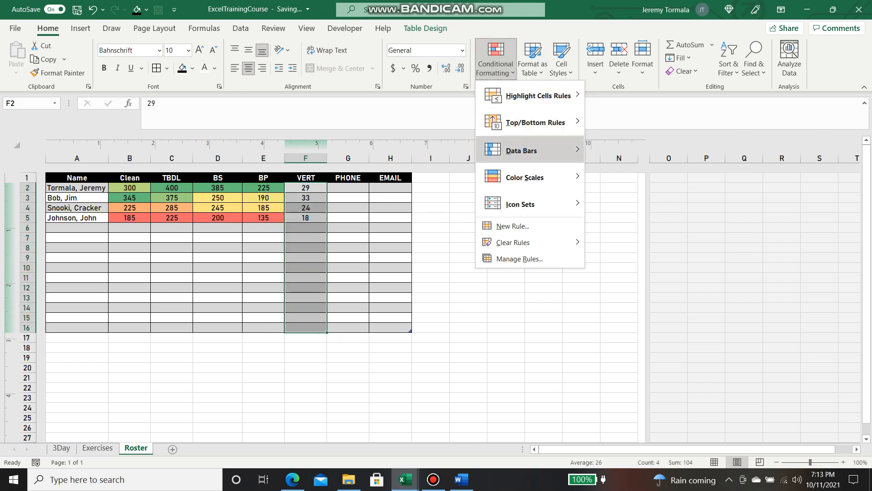
pyautogui.moveTo(524, 177)
pyautogui.click(595, 173)
pyautogui.click(544, 248)
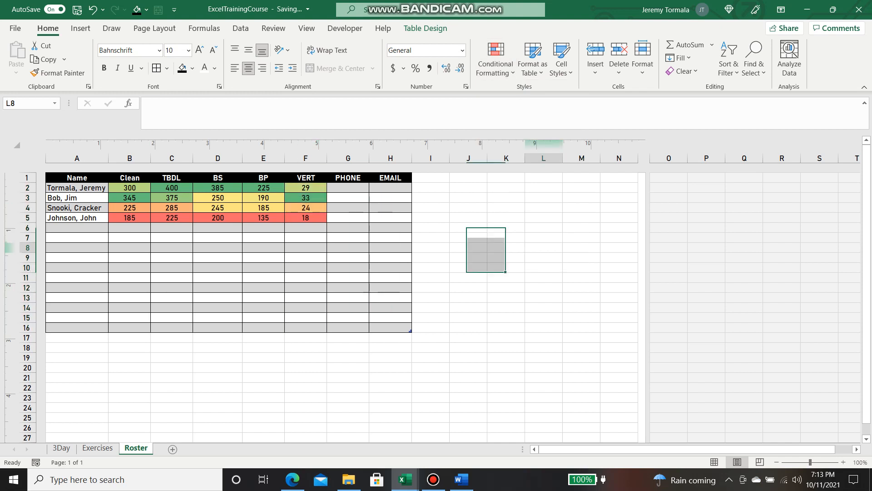
pyautogui.click(469, 257)
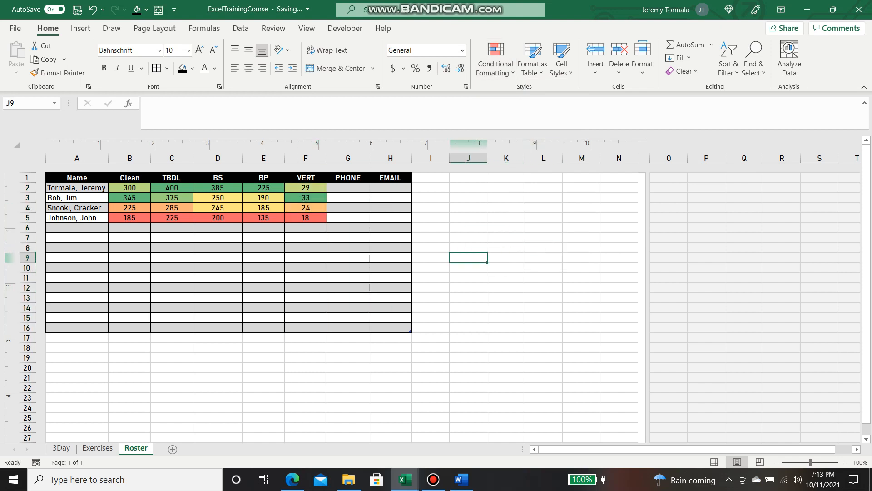
pyautogui.click(172, 368)
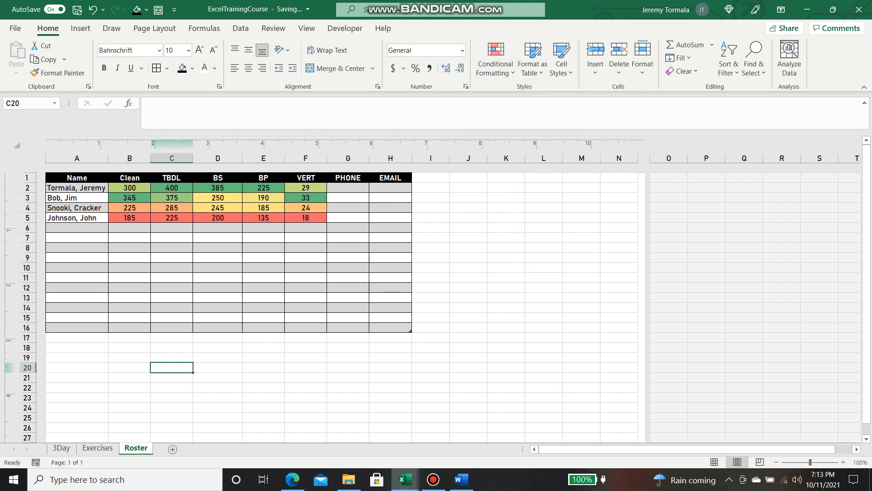
# Define the name RosterProfile for the entire Roster table
pyautogui.moveTo(77, 187); pyautogui.dragTo(391, 328)
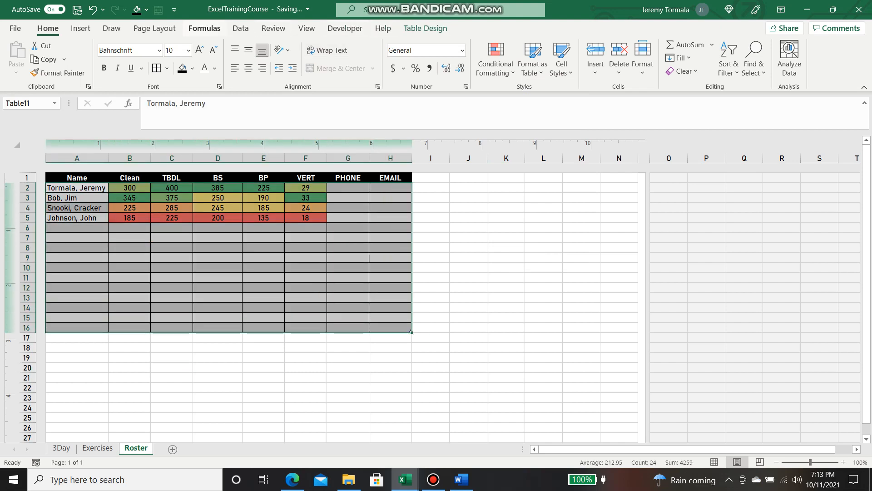
pyautogui.click(204, 28)
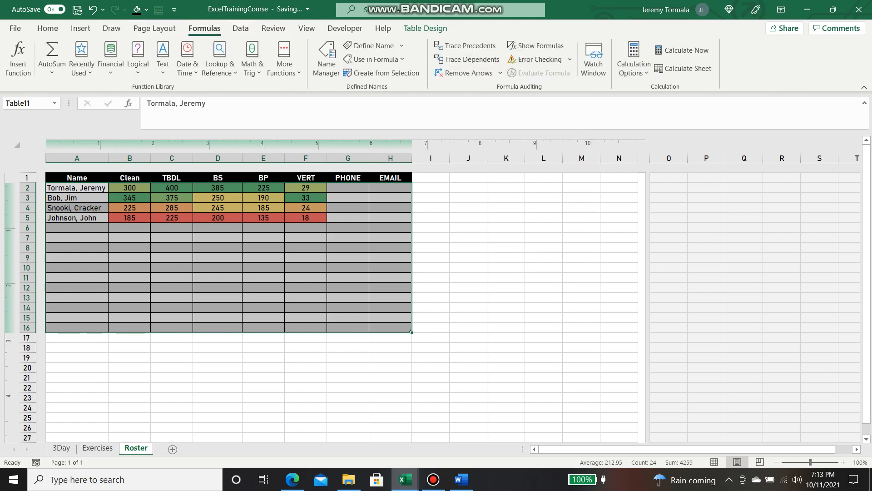
pyautogui.click(369, 45)
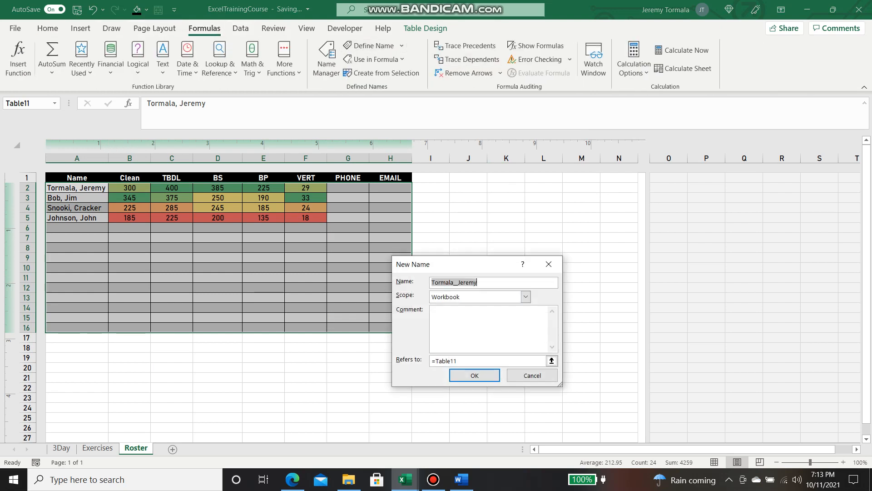
pyautogui.write('RosterPro')
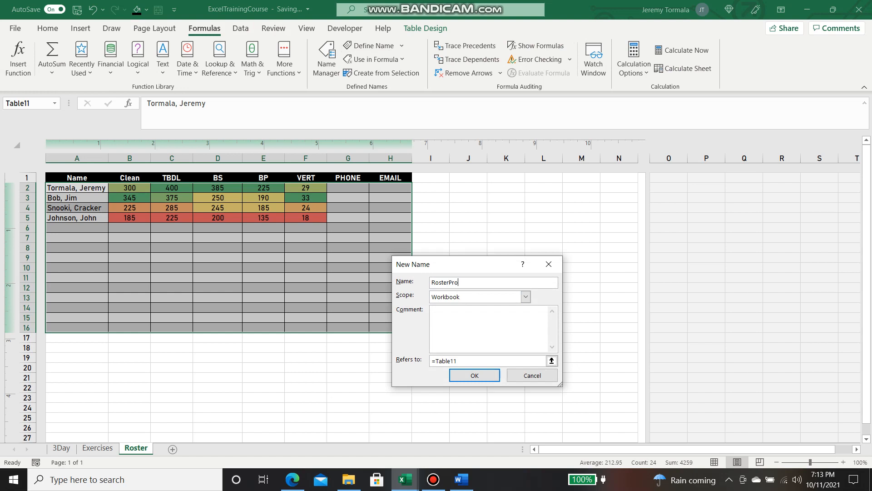
pyautogui.write('file')
pyautogui.click(475, 375)
# Define the name AthleteList for the athlete names in column A
pyautogui.click(431, 387)
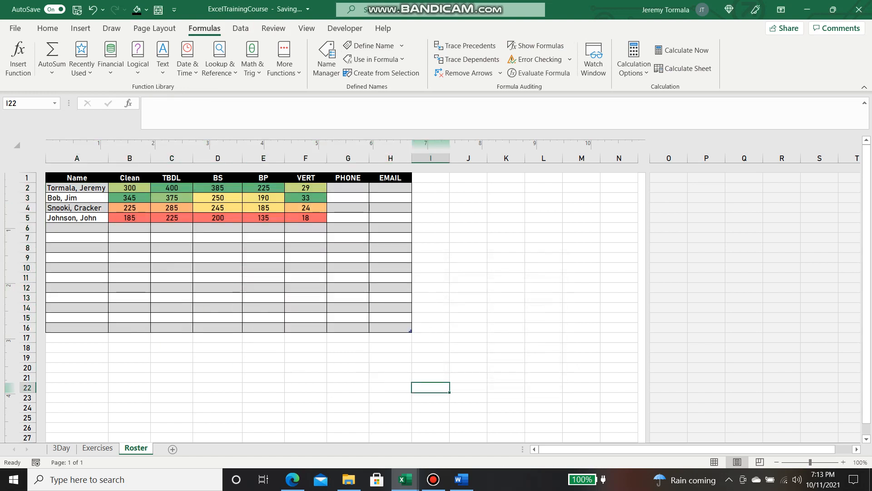
pyautogui.moveTo(77, 188); pyautogui.dragTo(77, 328)
pyautogui.click(371, 45)
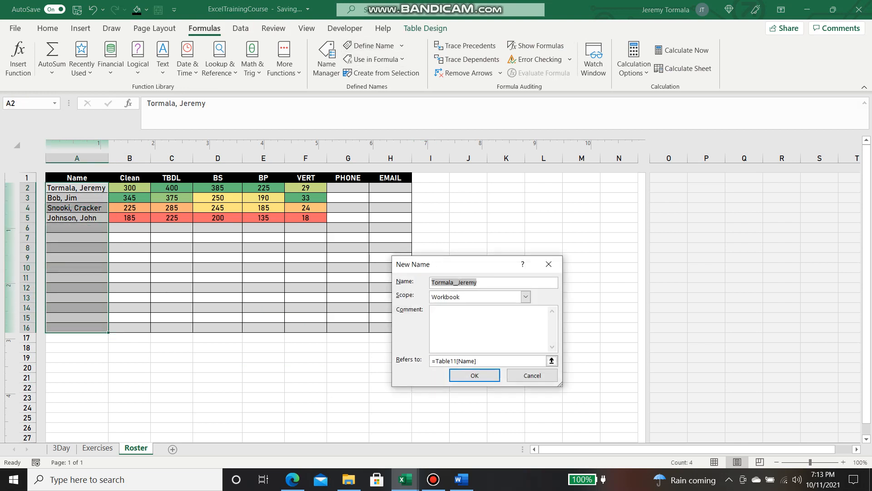
pyautogui.write('AthleteList')
pyautogui.press('Return')
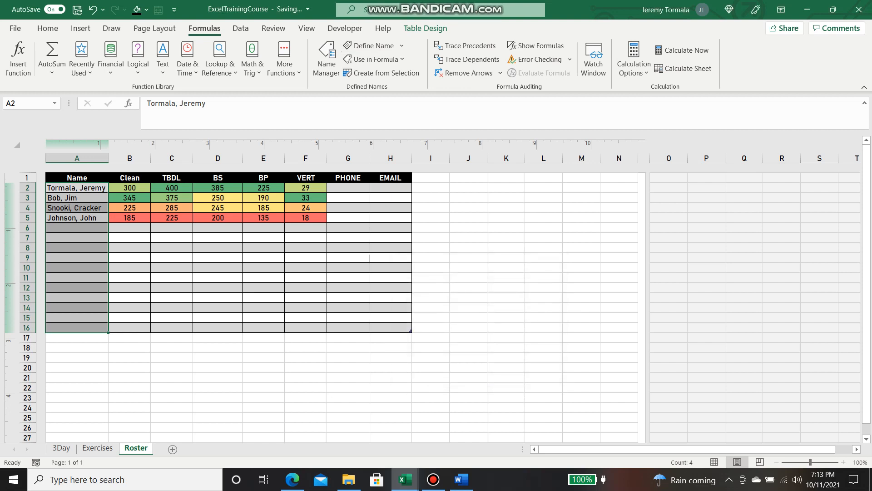
pyautogui.click(431, 268)
pyautogui.moveTo(544, 368); pyautogui.dragTo(544, 358)
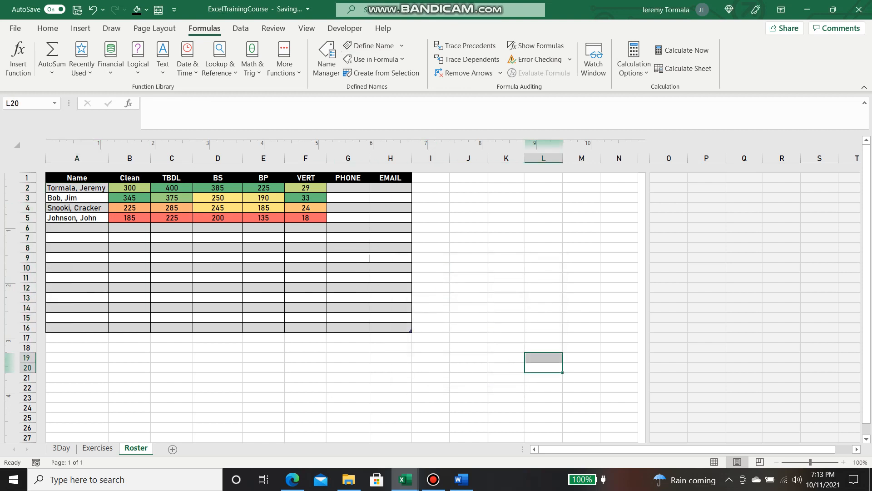
pyautogui.click(76, 218)
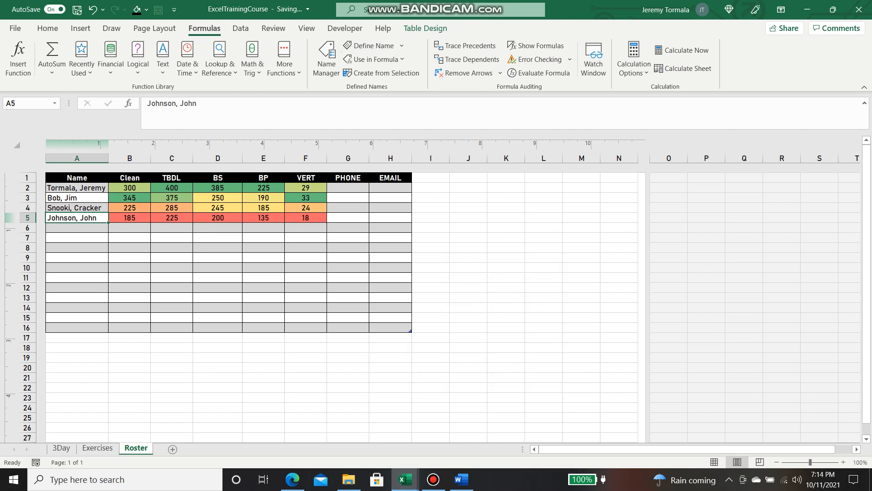
# On the 3Day sheet, select T2:AC3 as the header block above Day 2
pyautogui.click(61, 448)
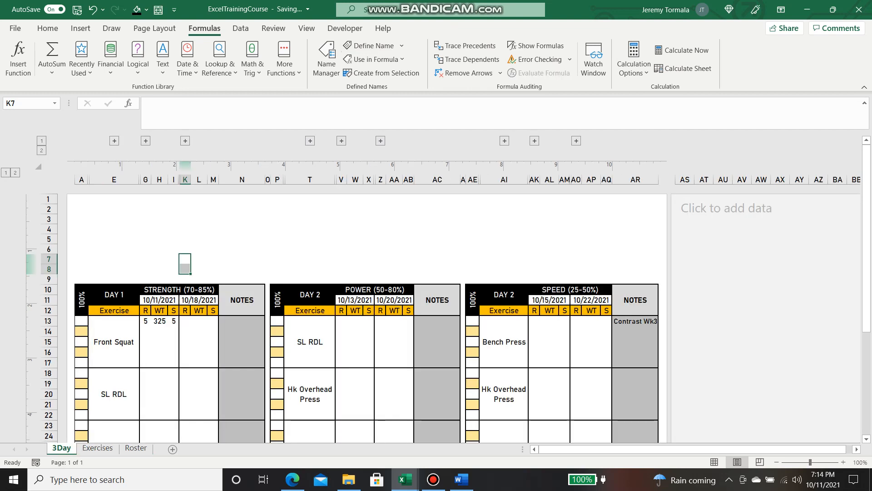
pyautogui.click(310, 229)
pyautogui.moveTo(310, 209); pyautogui.dragTo(341, 229)
pyautogui.click(242, 239)
pyautogui.click(310, 209)
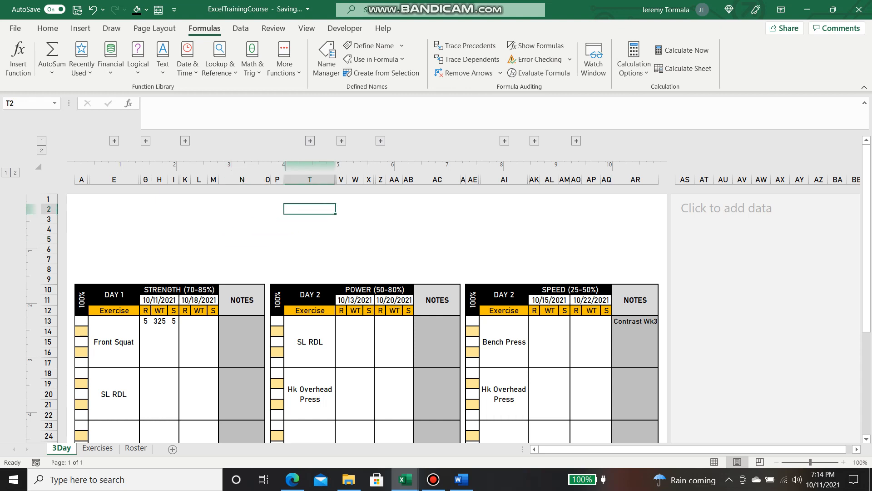
pyautogui.click(277, 209)
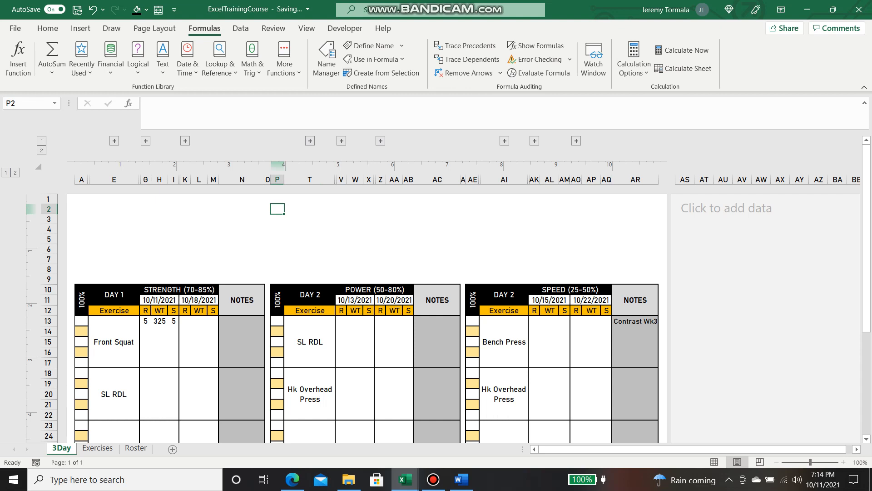
pyautogui.click(277, 219)
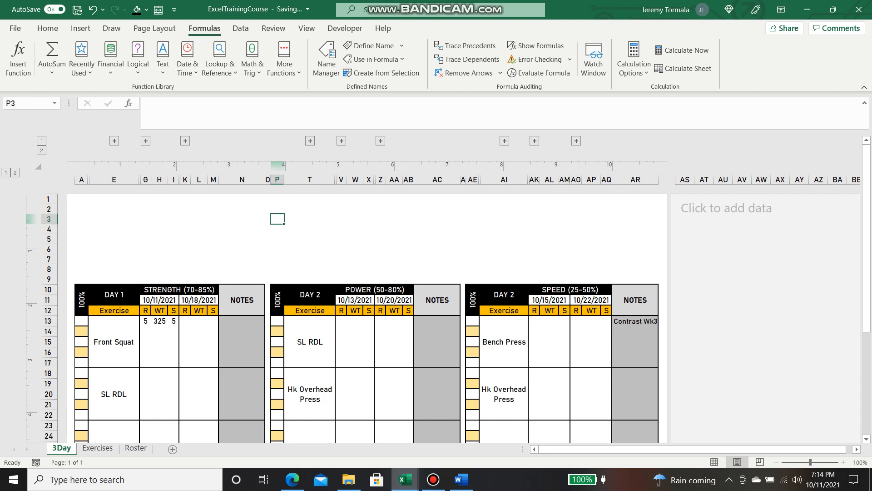
pyautogui.click(277, 209)
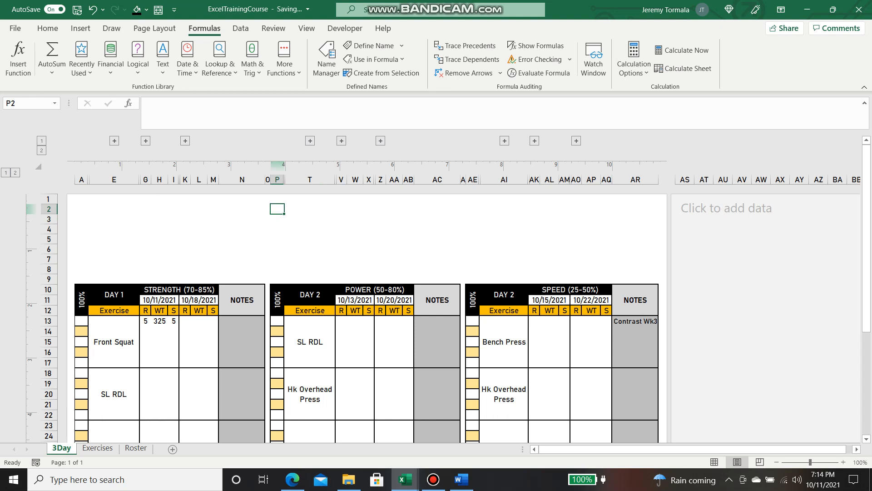
pyautogui.moveTo(277, 209); pyautogui.dragTo(454, 220)
pyautogui.moveTo(310, 209); pyautogui.dragTo(454, 219)
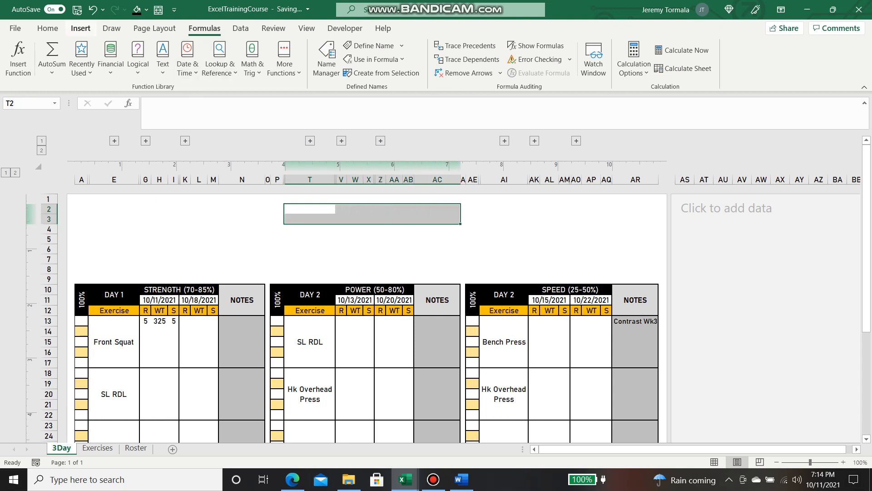
# Merge and centre T2:AC3 into one header cell
pyautogui.click(48, 28)
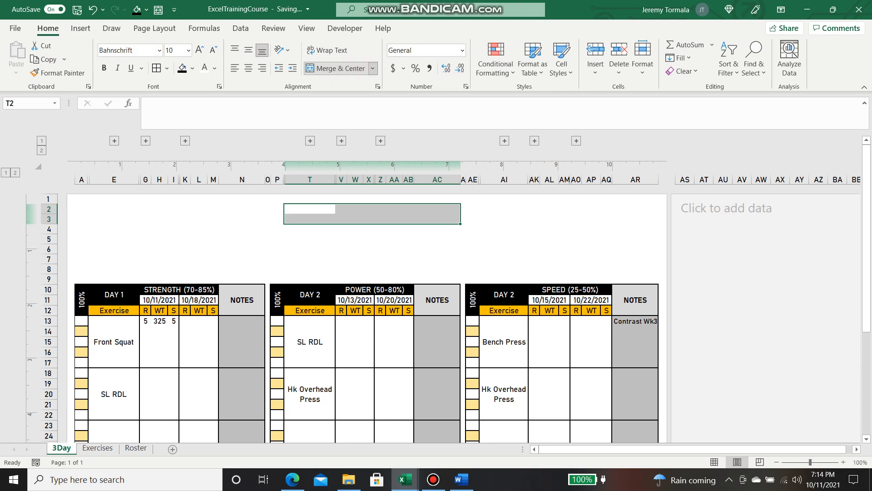
pyautogui.click(336, 68)
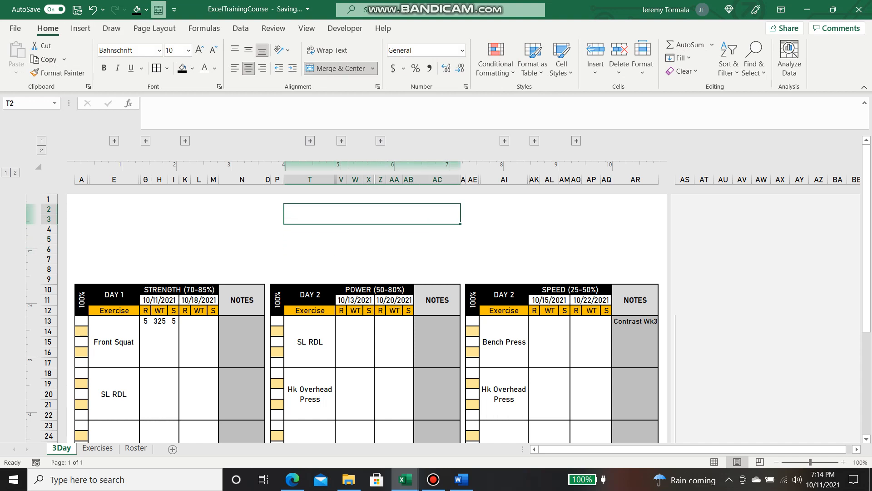
pyautogui.click(277, 209)
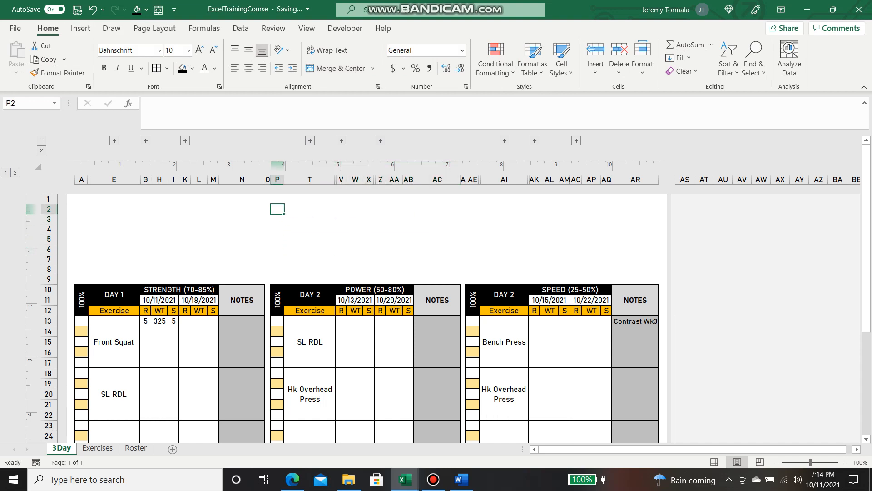
pyautogui.click(372, 213)
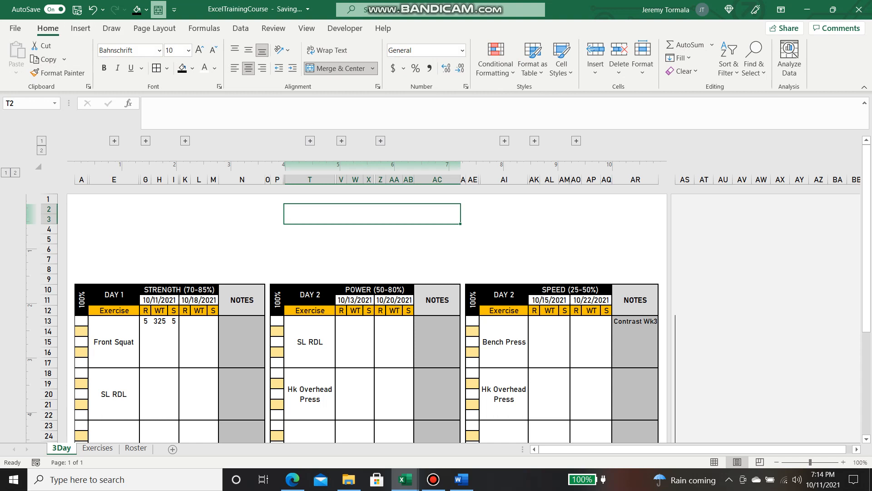
# Give the merged header List data validation with source =AthleteList
pyautogui.click(241, 28)
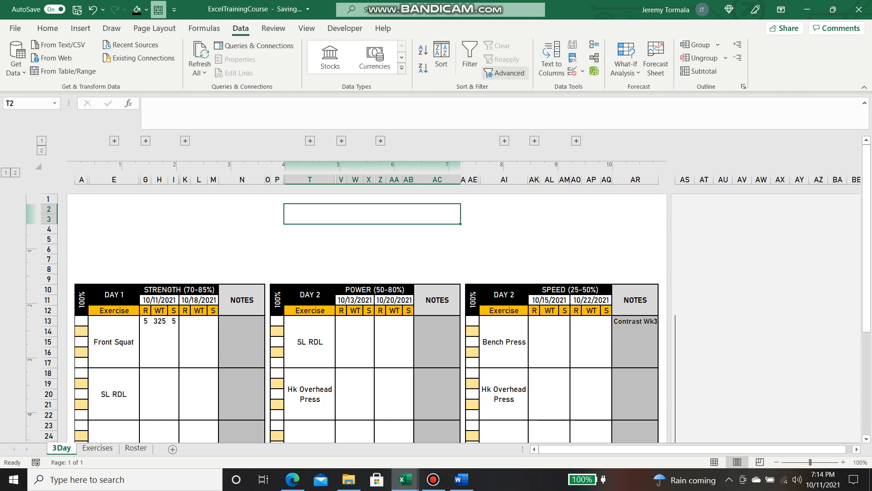
pyautogui.click(573, 71)
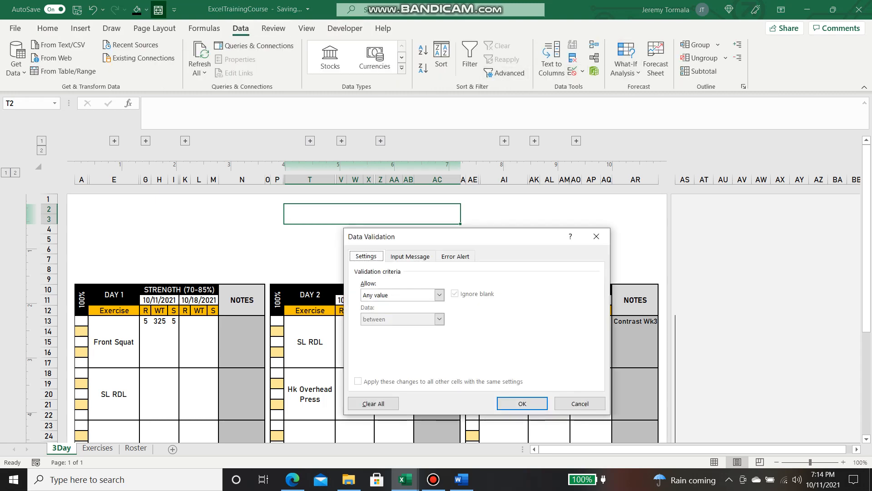
pyautogui.click(440, 295)
pyautogui.click(400, 327)
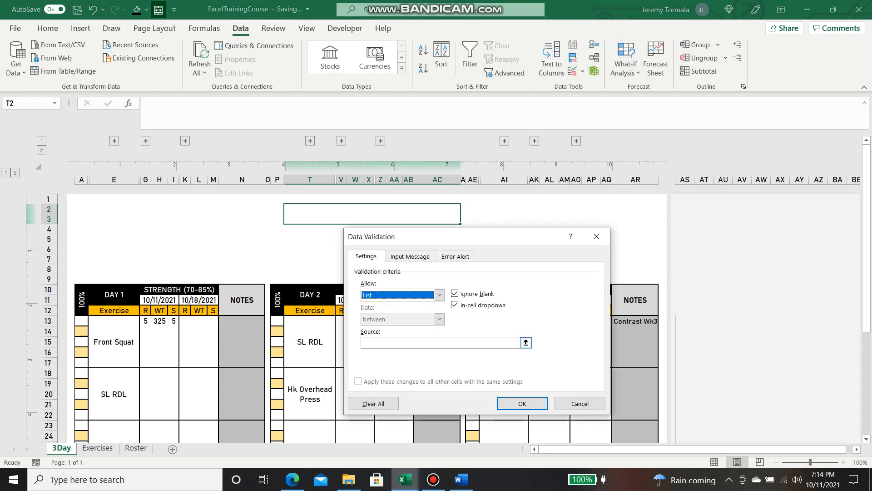
pyautogui.click(440, 343)
pyautogui.write('=Athlet')
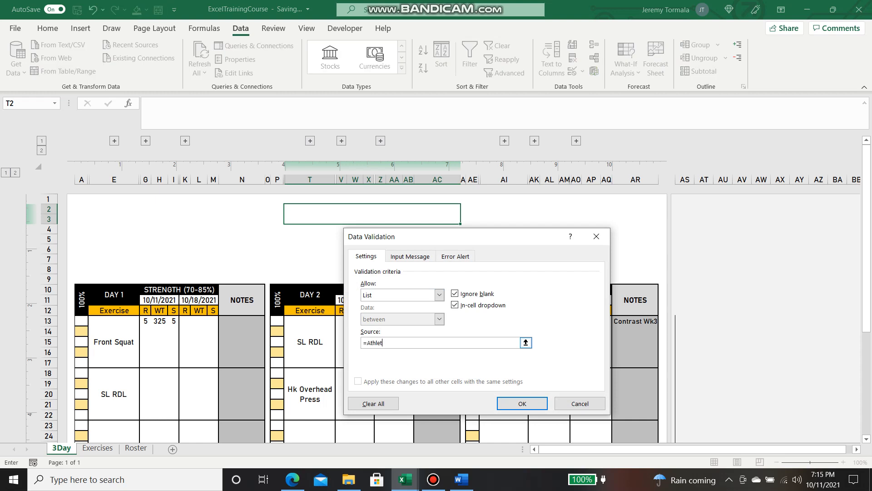
pyautogui.write('eList')
pyautogui.click(522, 403)
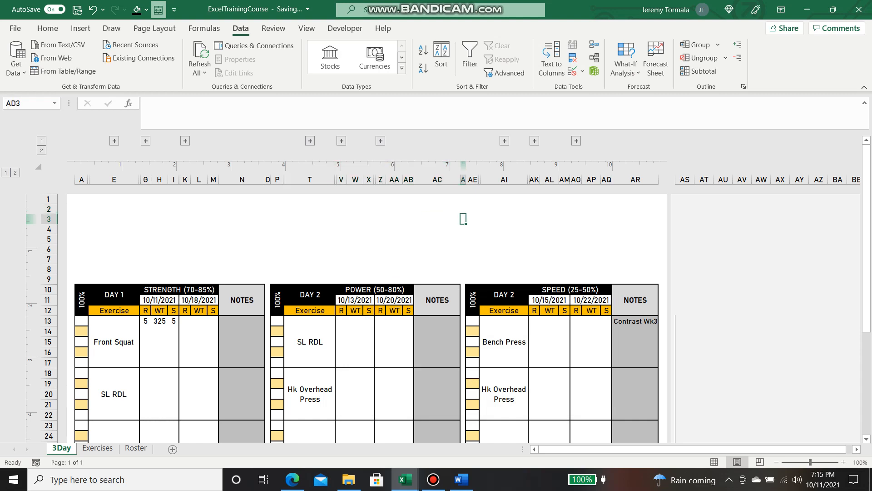
# Choose the first athlete from the header's dropdown list
pyautogui.click(465, 209)
pyautogui.scroll(2, 372, 225)
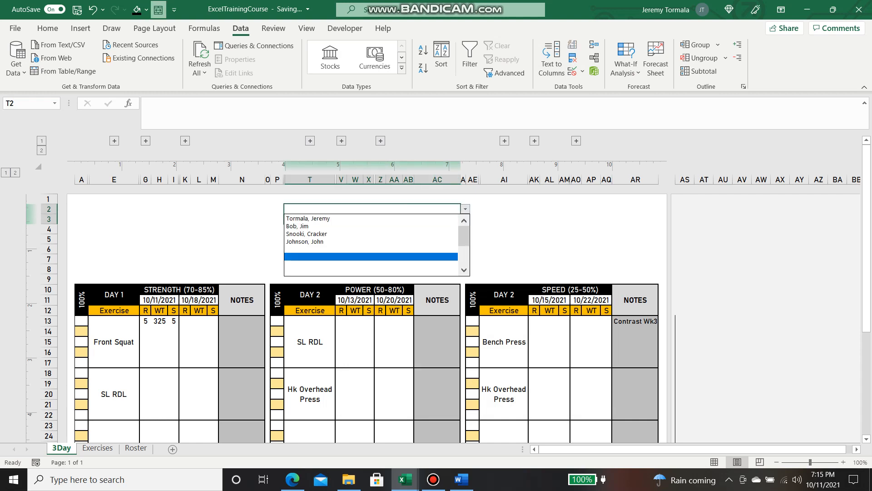
pyautogui.click(373, 219)
pyautogui.click(505, 239)
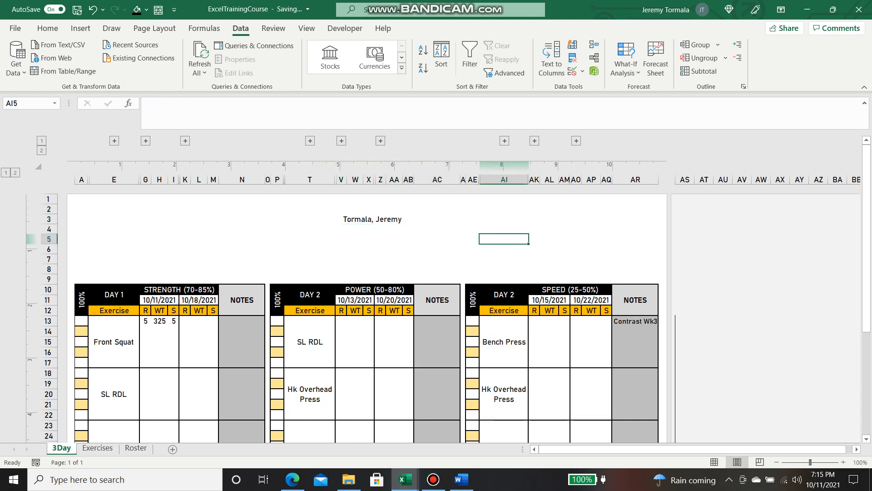
pyautogui.click(373, 214)
# Middle-align the header name, make it bold and raise it to 20 pt
pyautogui.click(47, 28)
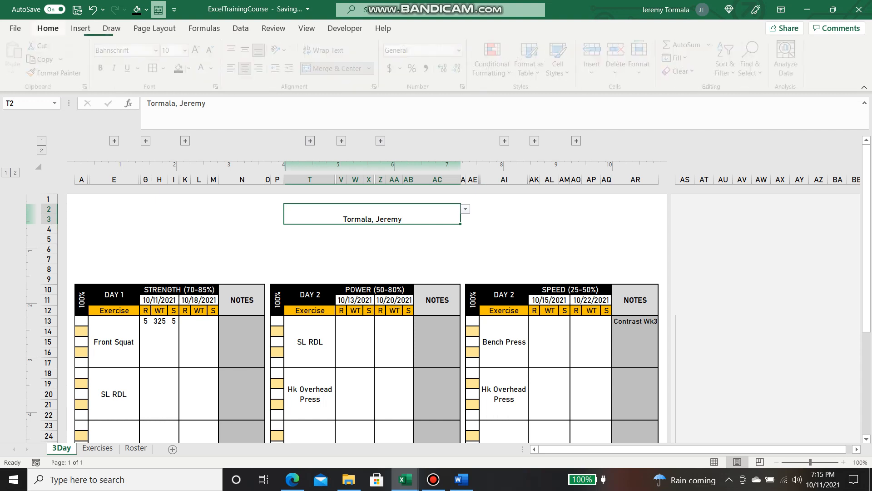
pyautogui.click(248, 50)
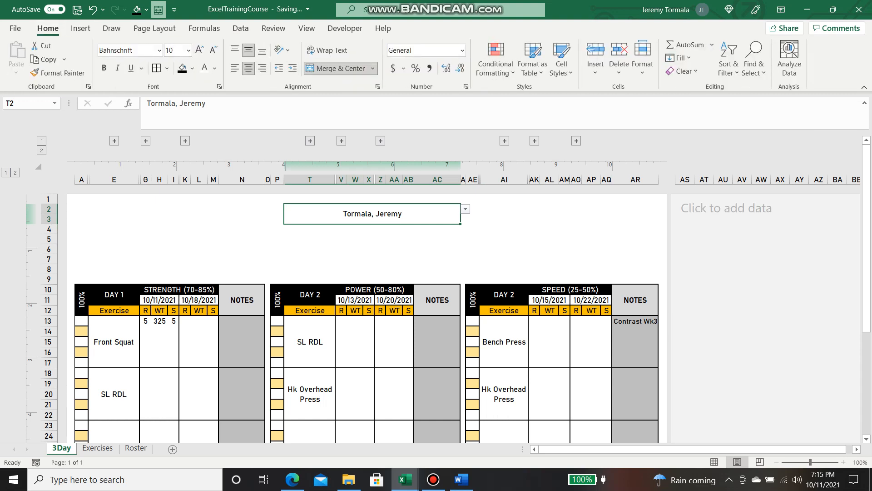
pyautogui.click(104, 67)
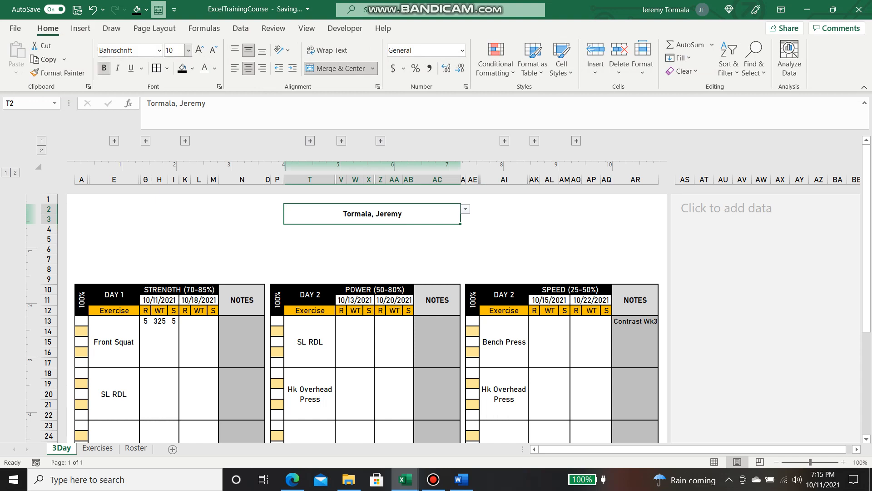
pyautogui.click(200, 50)
pyautogui.click(199, 50)
pyautogui.click(200, 50)
pyautogui.click(200, 50)
pyautogui.click(199, 50)
pyautogui.click(200, 50)
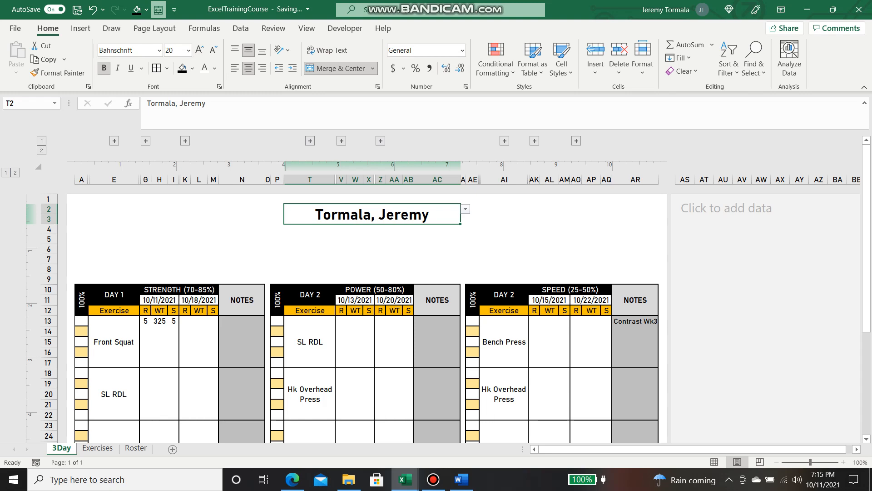
pyautogui.click(377, 86)
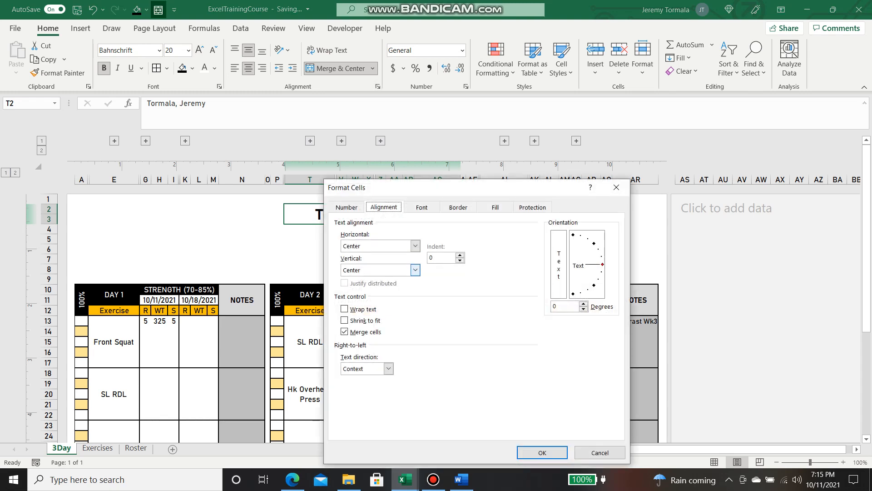
# Apply shrink to fit with merging turned off, then undo it to restore the merge
pyautogui.click(344, 321)
pyautogui.click(345, 331)
pyautogui.click(543, 452)
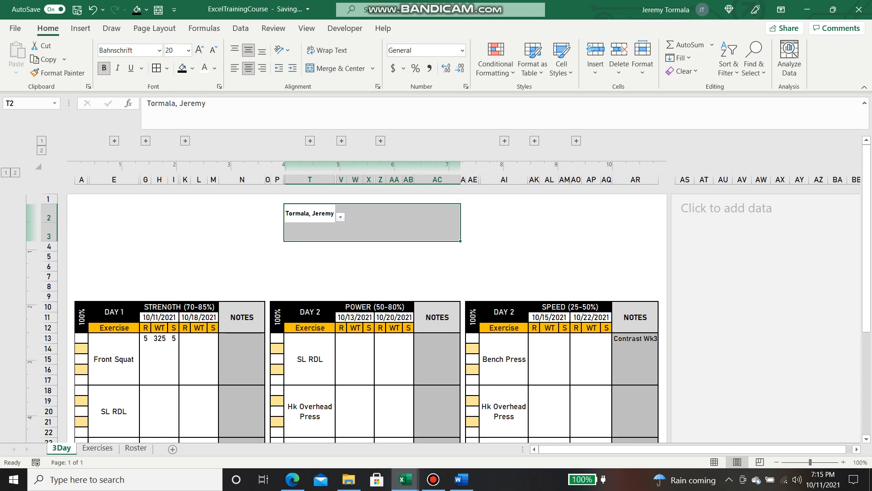
pyautogui.click(381, 213)
pyautogui.click(437, 214)
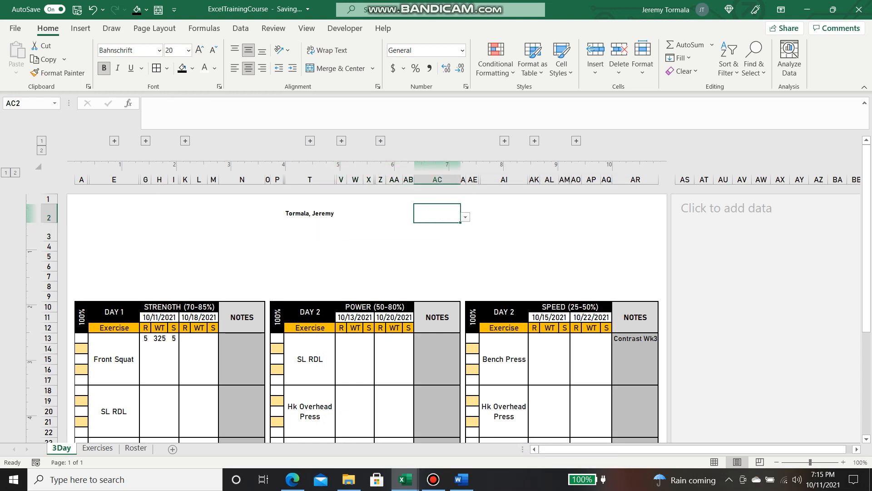
pyautogui.click(310, 213)
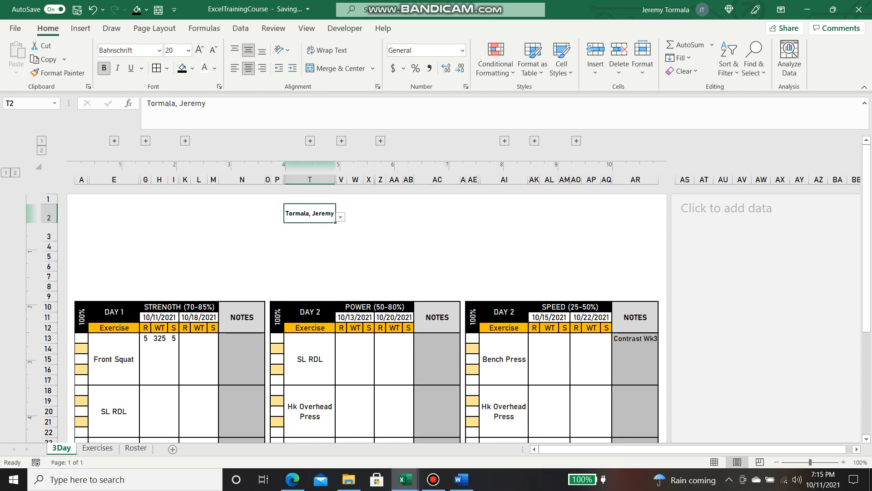
pyautogui.click(394, 214)
pyautogui.moveTo(310, 214); pyautogui.dragTo(437, 234)
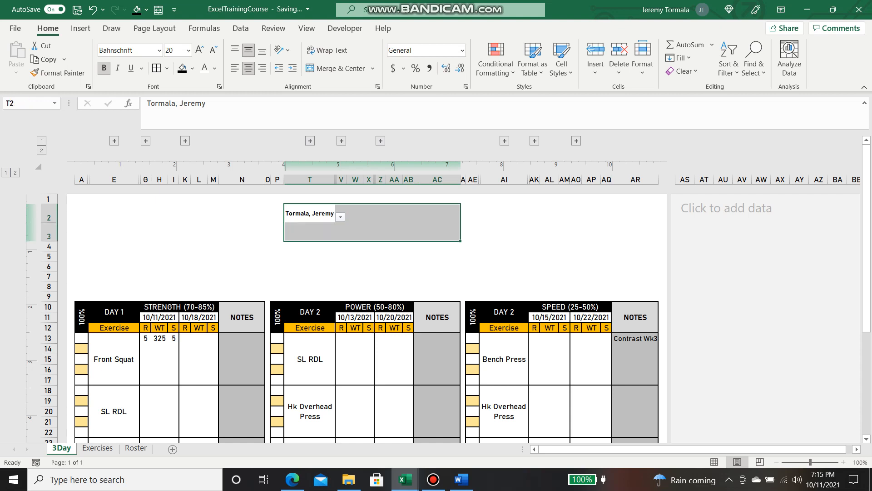
pyautogui.hotkey('ctrl', 'z')
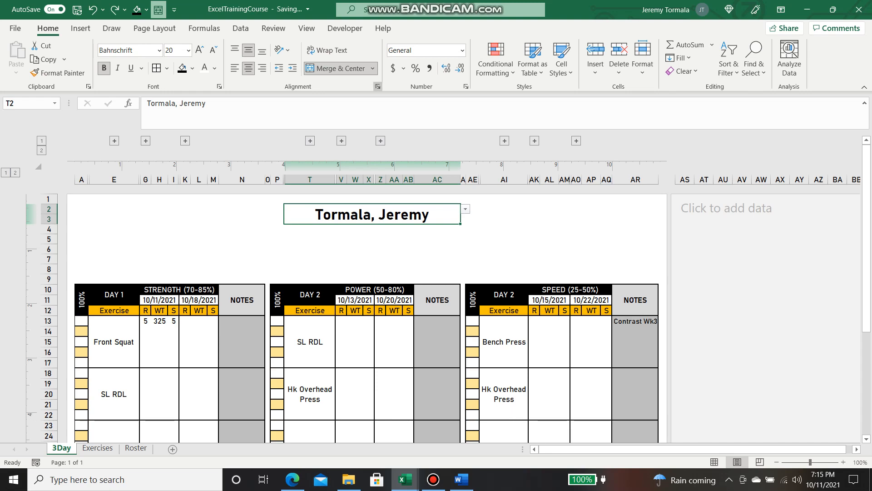
# Turn on shrink to fit alone for the merged header cell
pyautogui.click(378, 86)
pyautogui.click(345, 320)
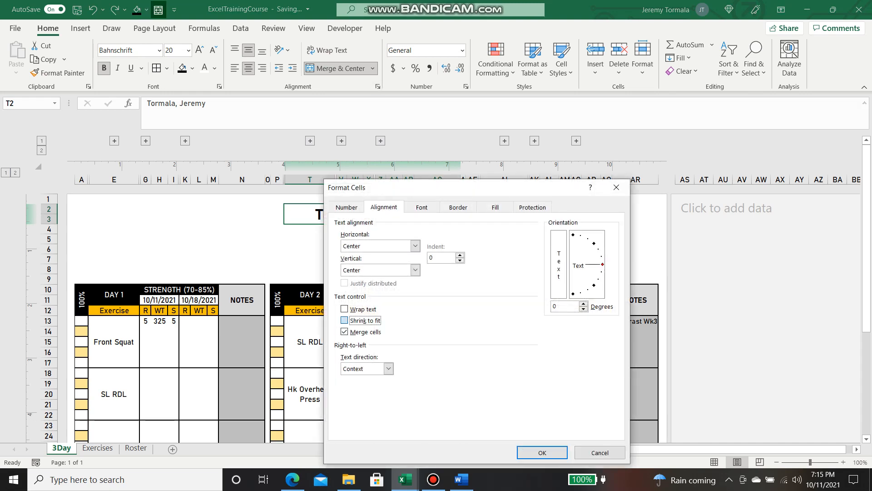
pyautogui.click(542, 452)
pyautogui.click(437, 259)
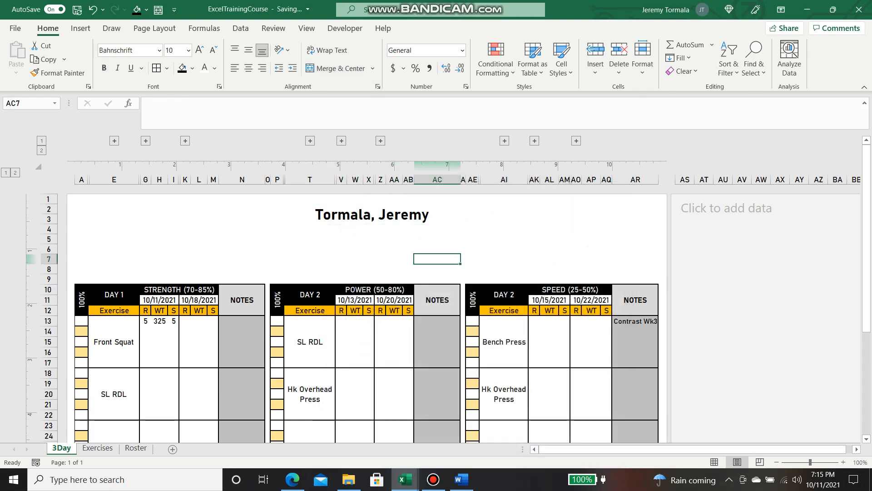
pyautogui.click(372, 214)
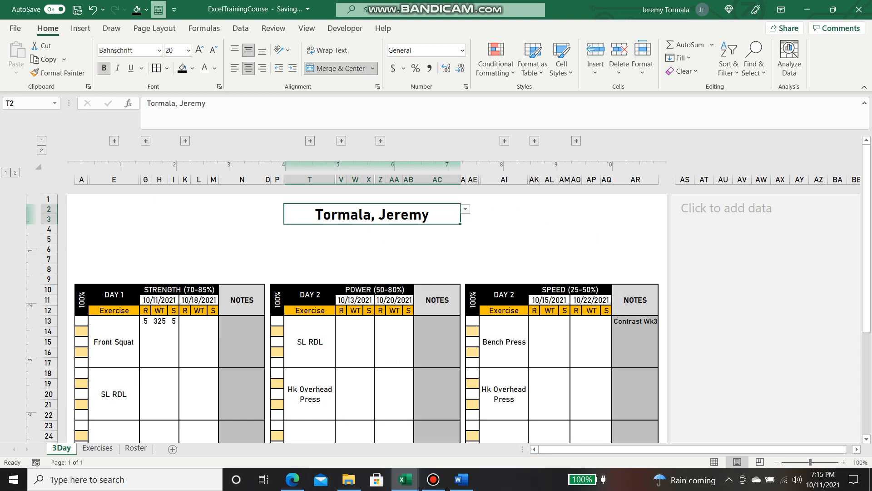
pyautogui.click(310, 259)
pyautogui.click(372, 214)
# Select the empty block AU4:AX12 right of the page, then reselect the header
pyautogui.moveTo(723, 219); pyautogui.dragTo(781, 363)
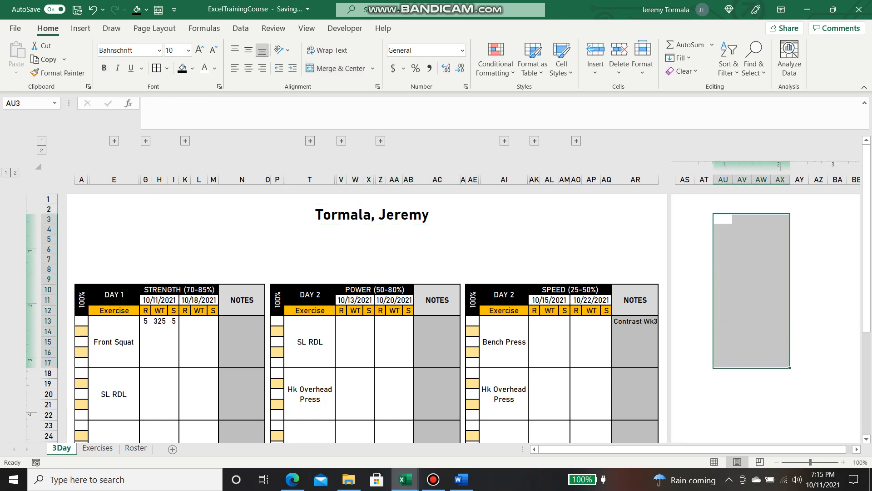
pyautogui.click(800, 279)
pyautogui.click(742, 259)
pyautogui.moveTo(723, 229); pyautogui.dragTo(780, 310)
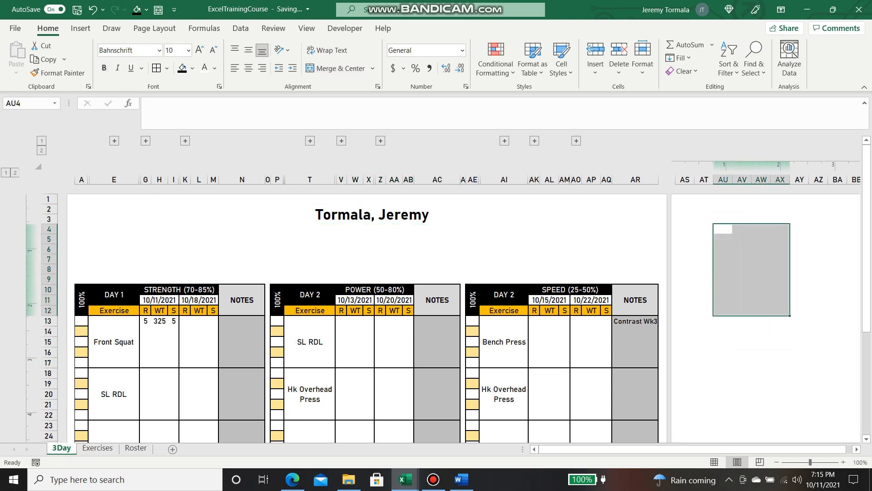
pyautogui.click(372, 214)
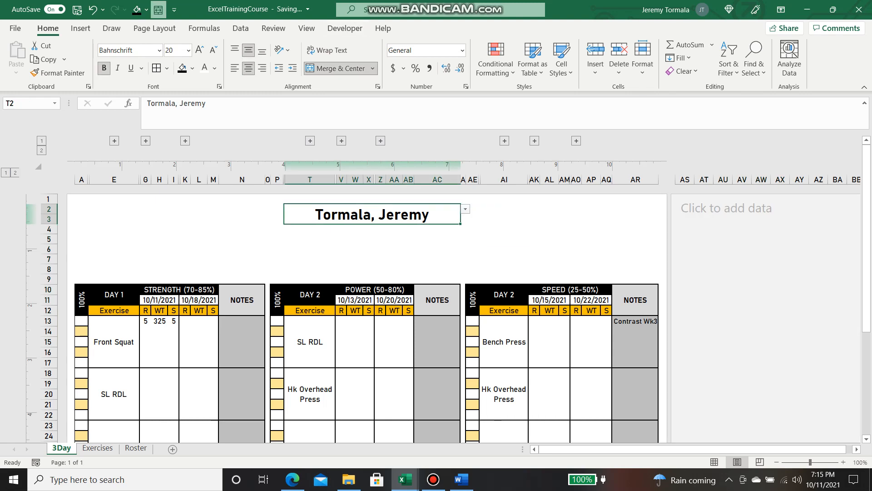
pyautogui.click(240, 28)
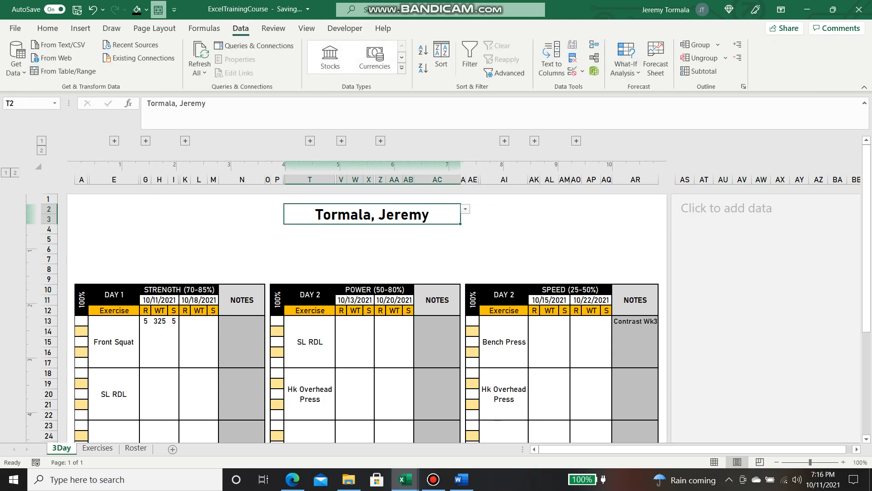
# Clear all data validation from the merged header cell
pyautogui.click(573, 71)
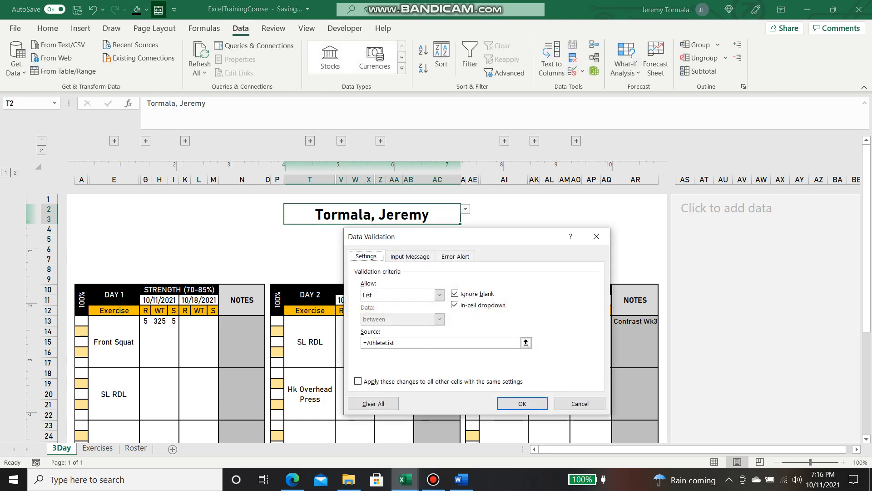
pyautogui.click(373, 403)
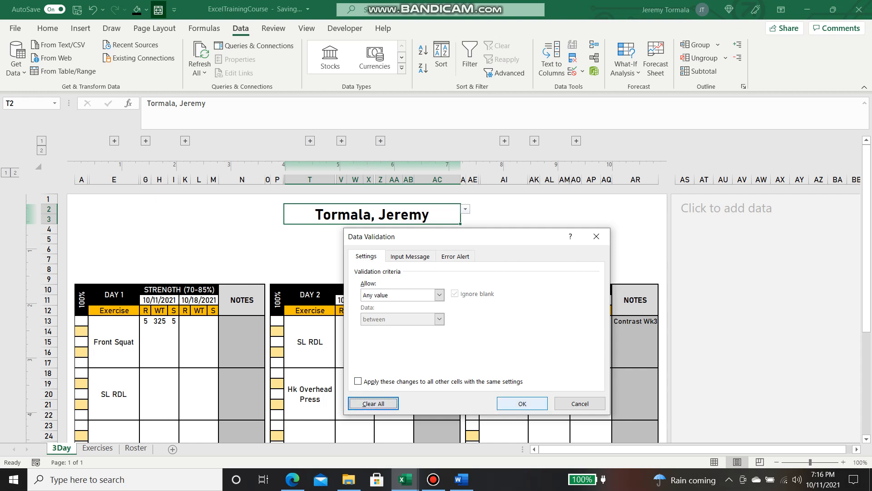
pyautogui.click(523, 404)
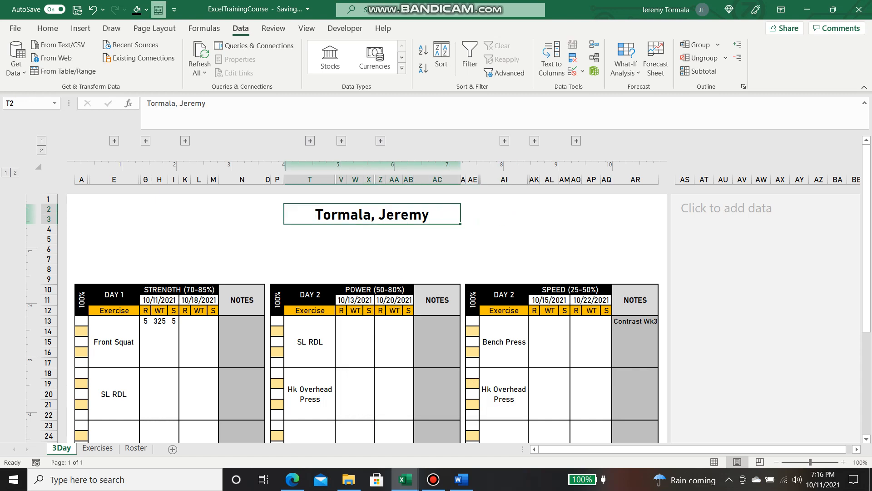
pyautogui.click(504, 229)
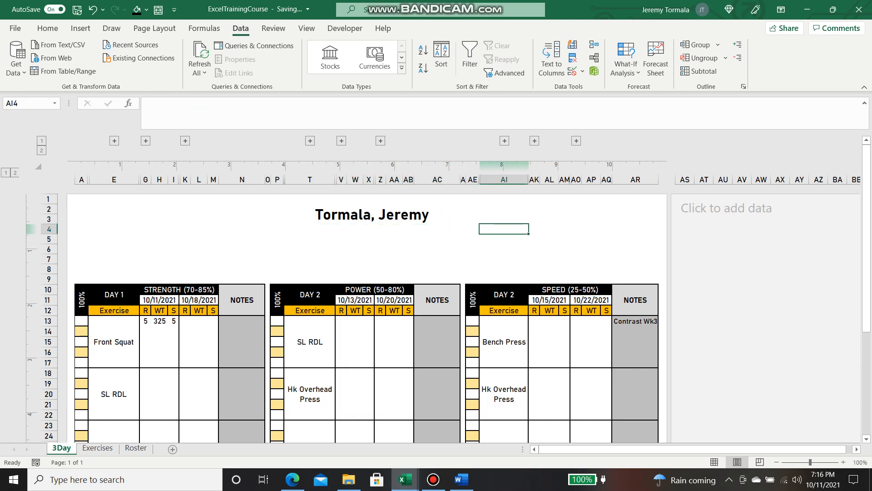
# Draw a List Box form control beside the page, starting near cell AT3
pyautogui.click(761, 229)
pyautogui.click(704, 219)
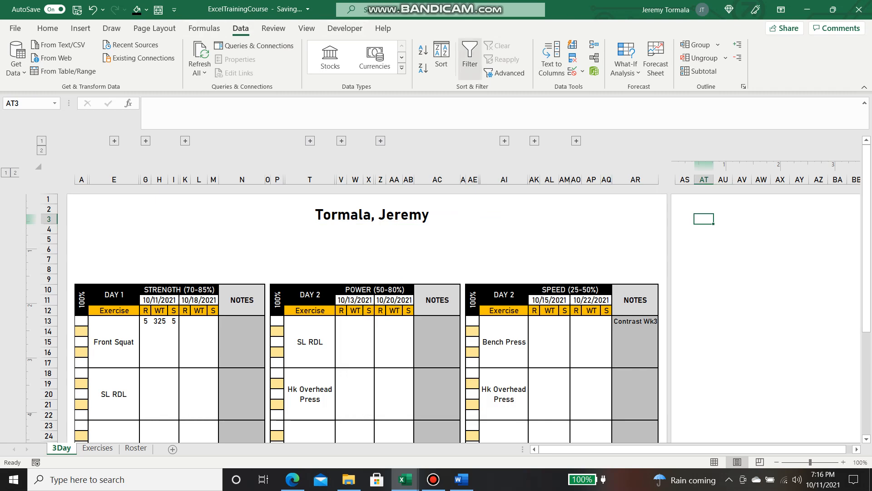
pyautogui.click(154, 28)
pyautogui.click(81, 28)
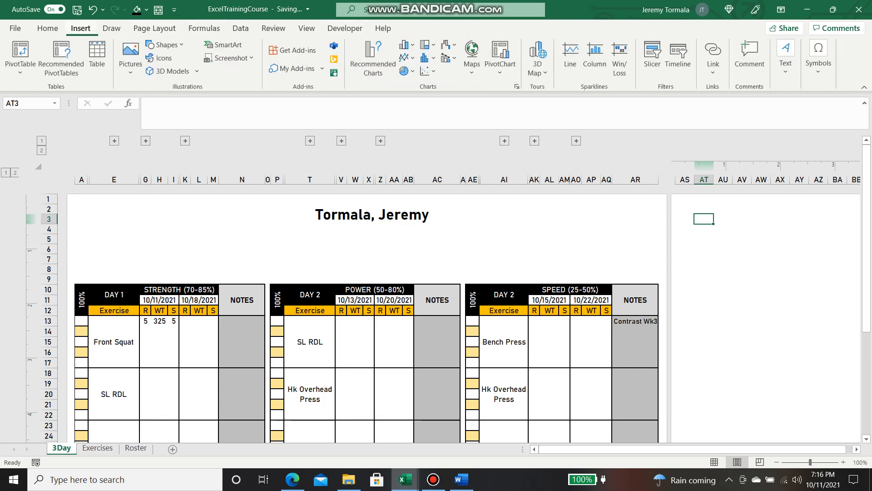
pyautogui.click(345, 28)
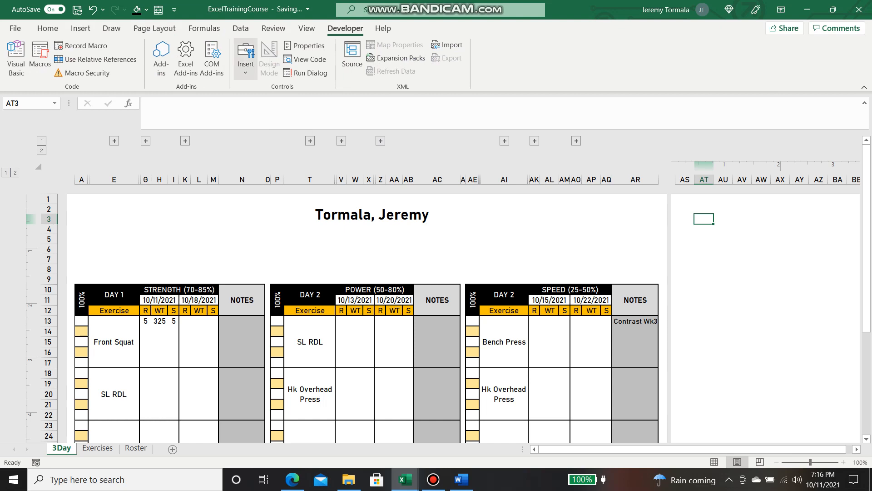
pyautogui.click(246, 56)
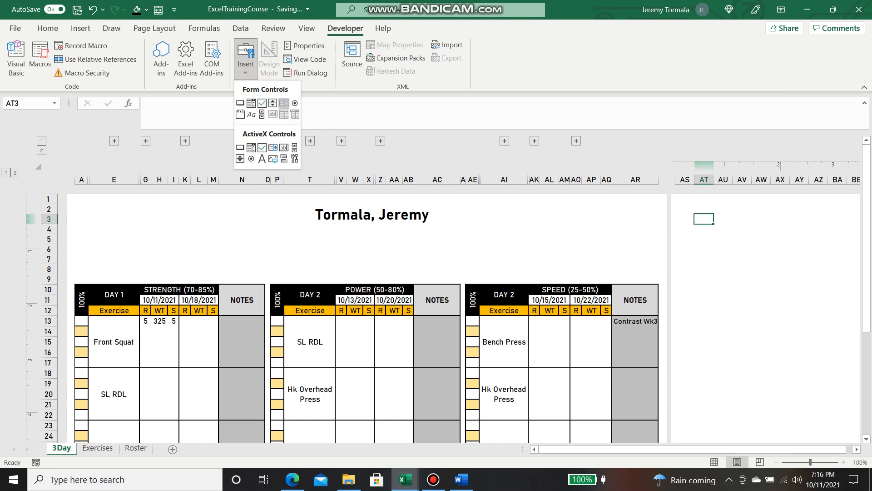
pyautogui.click(284, 103)
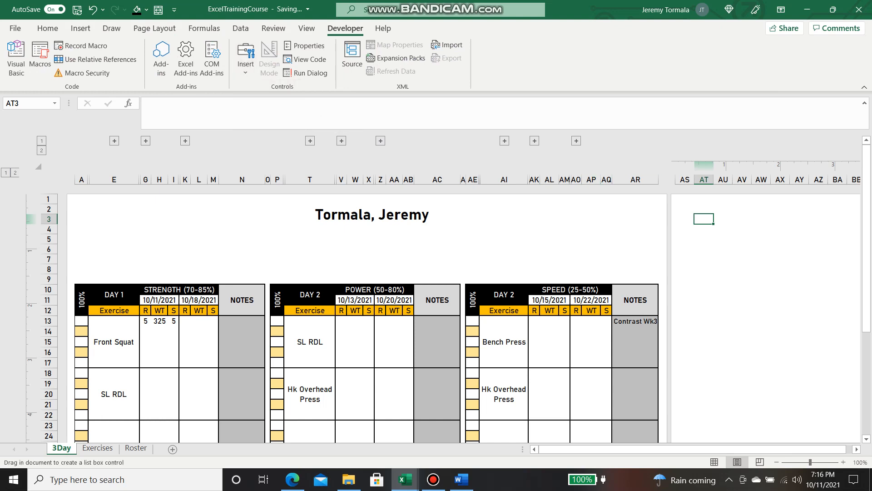
pyautogui.moveTo(695, 214); pyautogui.dragTo(802, 371)
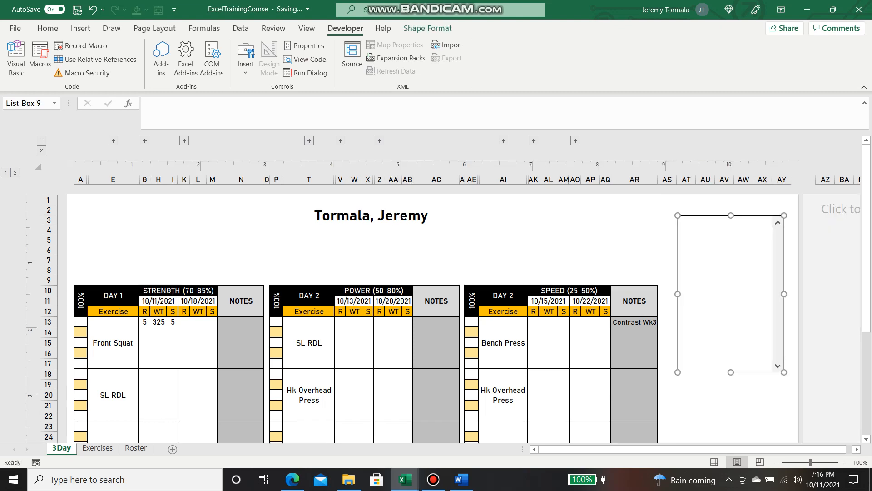
# In the list box's Format Control settings, uncheck Print object
pyautogui.rightClick(724, 229)
pyautogui.click(768, 339)
pyautogui.rightClick(727, 251)
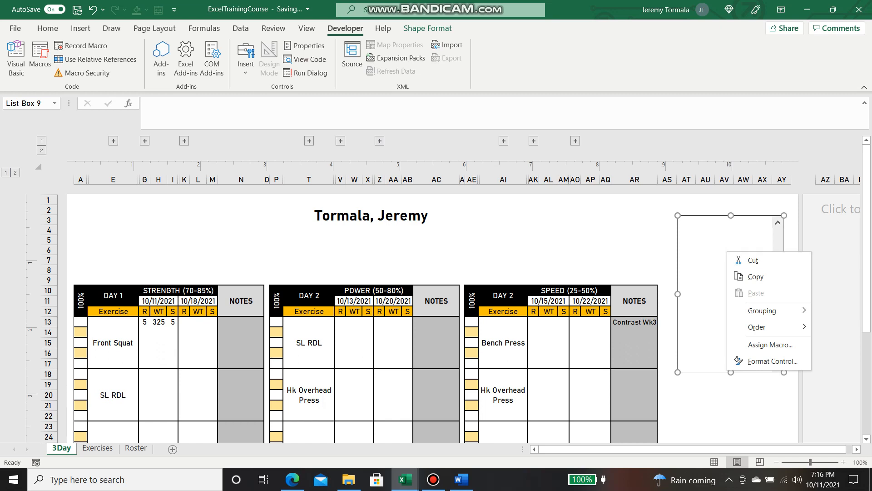
pyautogui.click(773, 361)
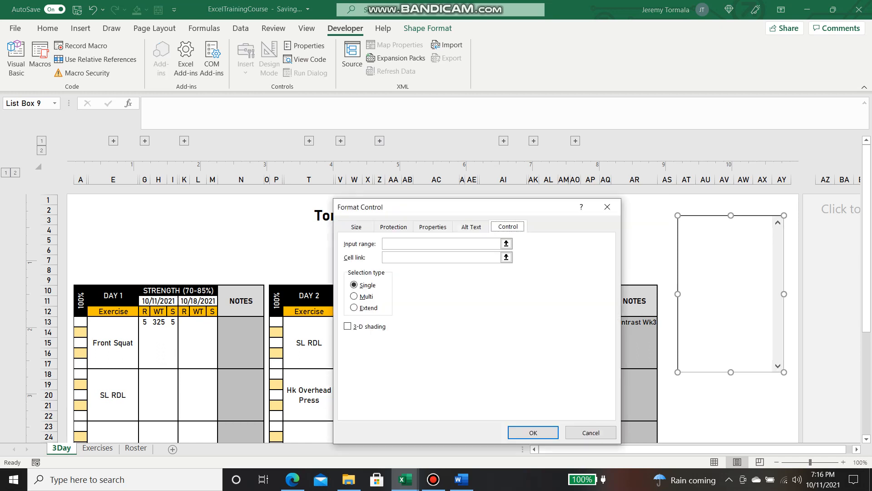
pyautogui.click(433, 227)
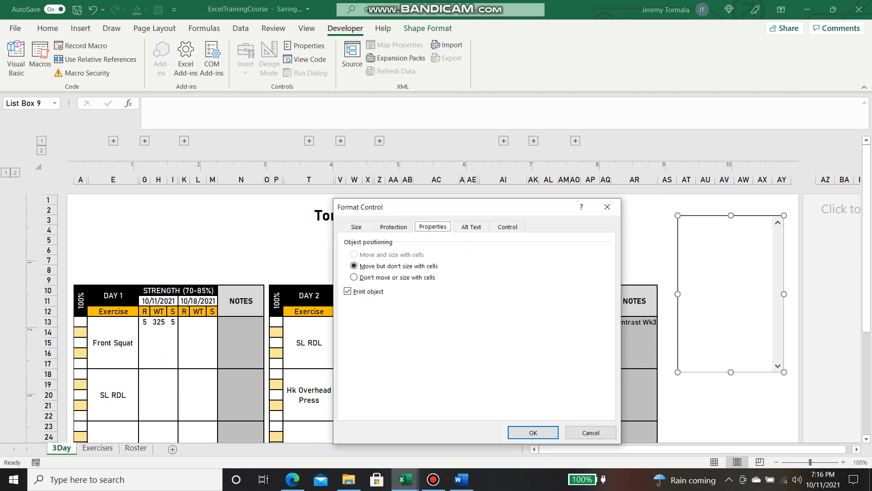
pyautogui.click(348, 291)
pyautogui.click(508, 227)
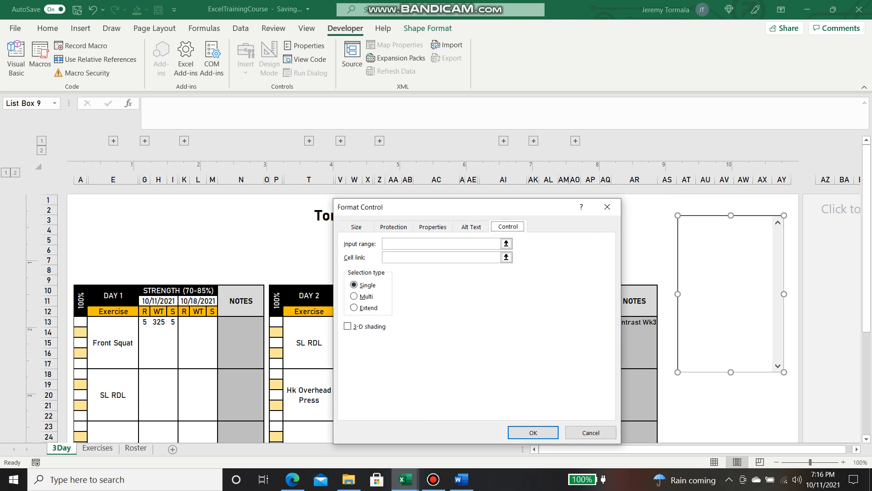
# Set the list box input range to =AthleteList and cell link to $P$2
pyautogui.click(442, 244)
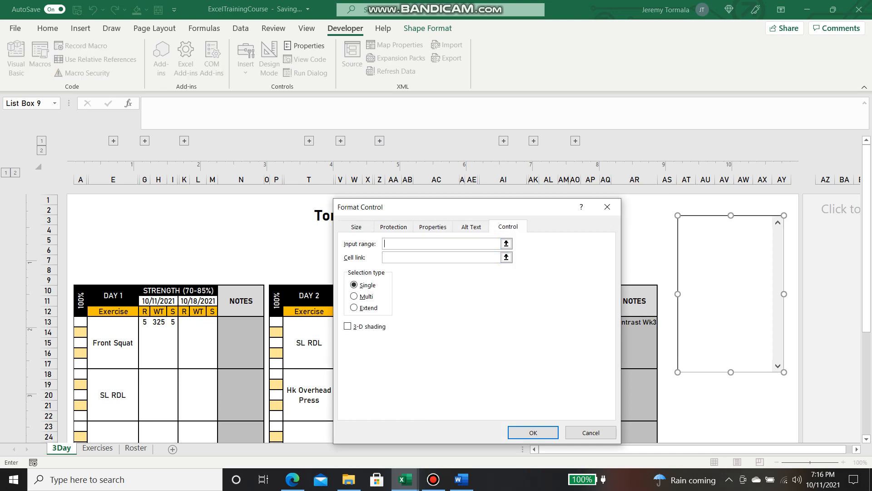
pyautogui.write('=AthleteList')
pyautogui.press('Tab')
pyautogui.click(506, 257)
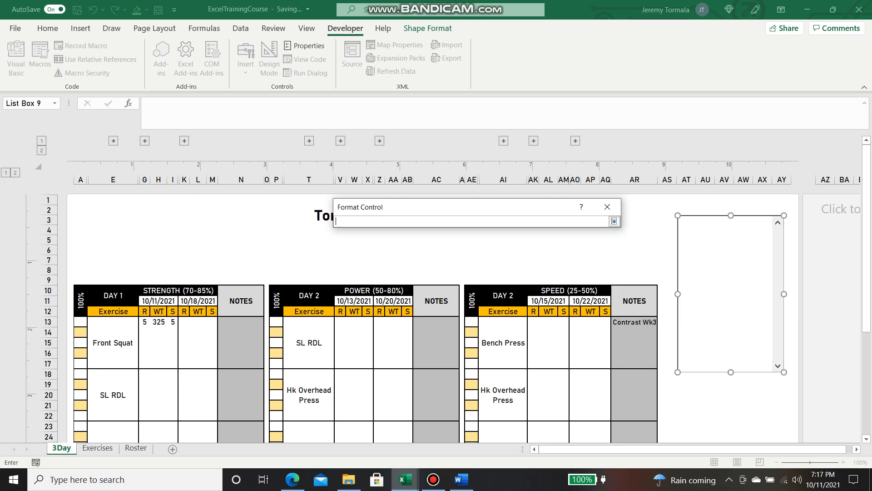
pyautogui.click(276, 210)
pyautogui.press('Return')
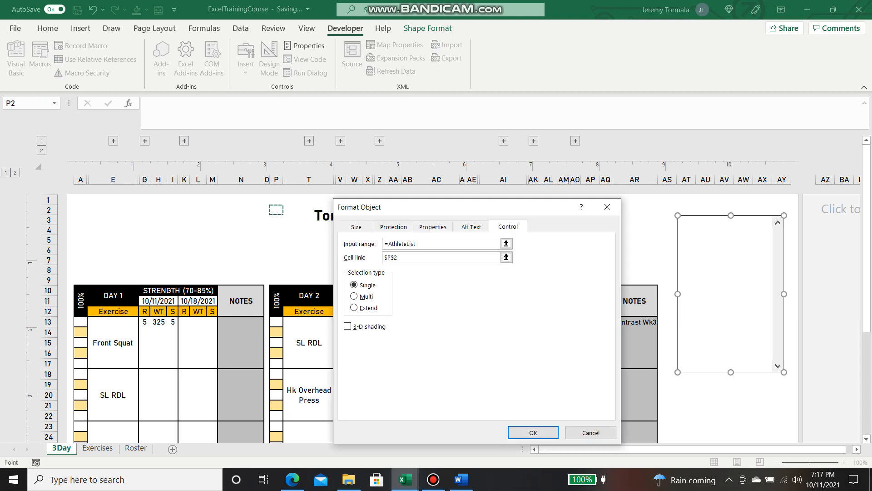
pyautogui.press('Return')
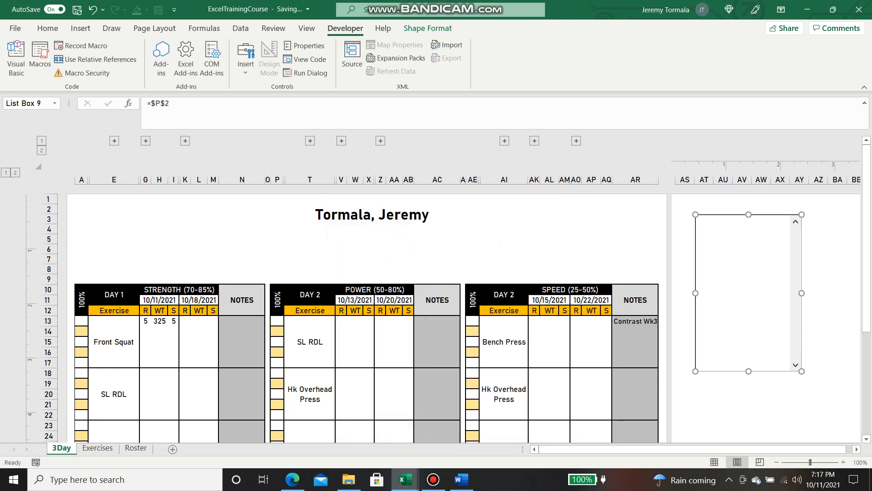
# Enter =INDEX(AthleteList,P2) in merged header T2, autocompleting AthleteList and arrowing to P2
pyautogui.click(837, 219)
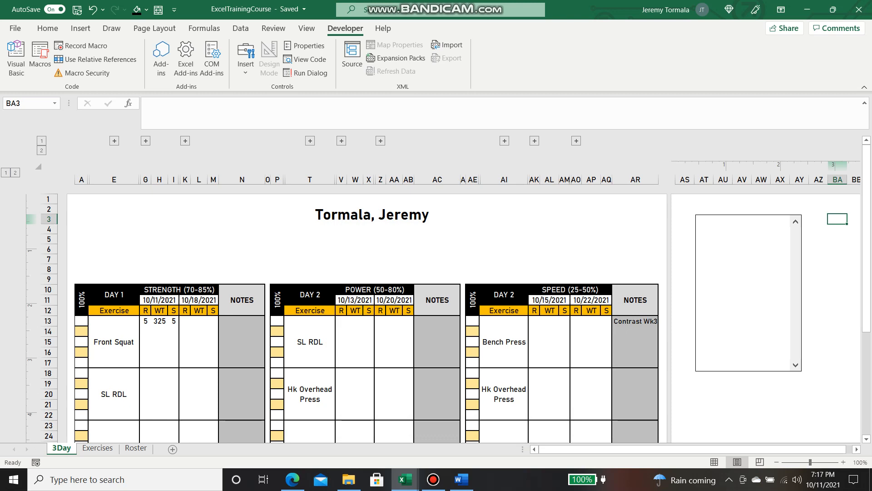
pyautogui.rightClick(747, 245)
pyautogui.click(789, 355)
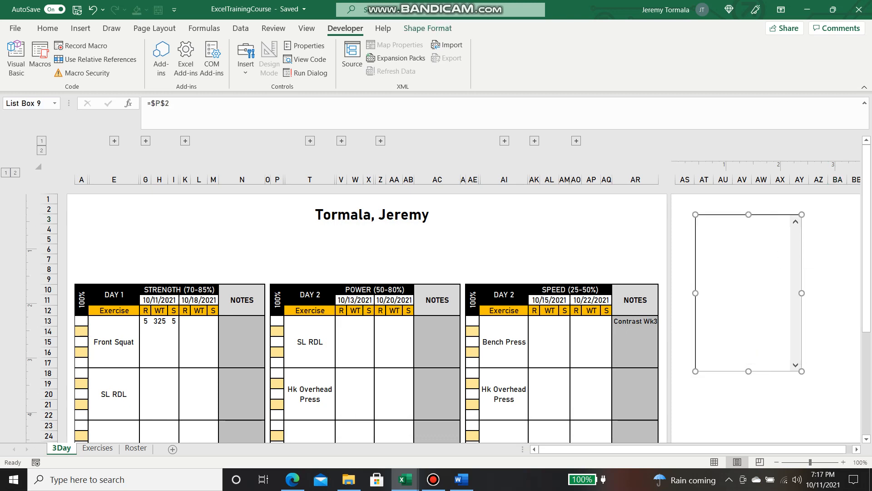
pyautogui.click(372, 214)
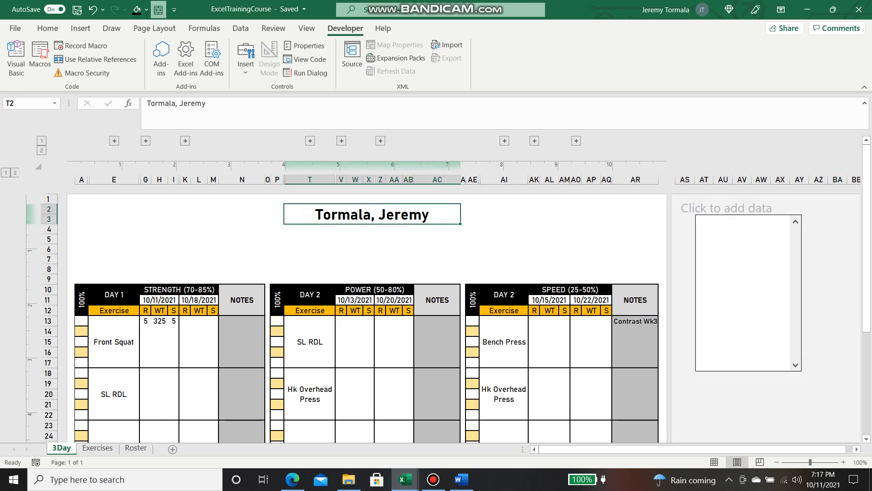
pyautogui.write('=')
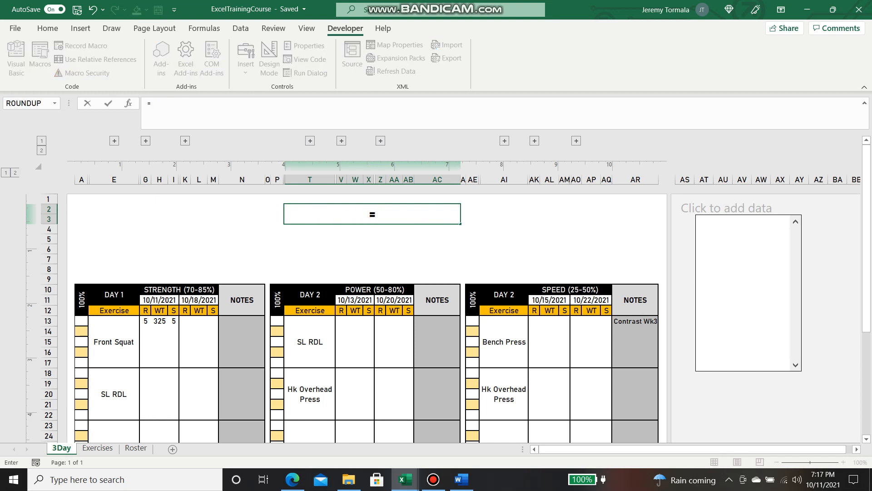
pyautogui.write('INDEX(')
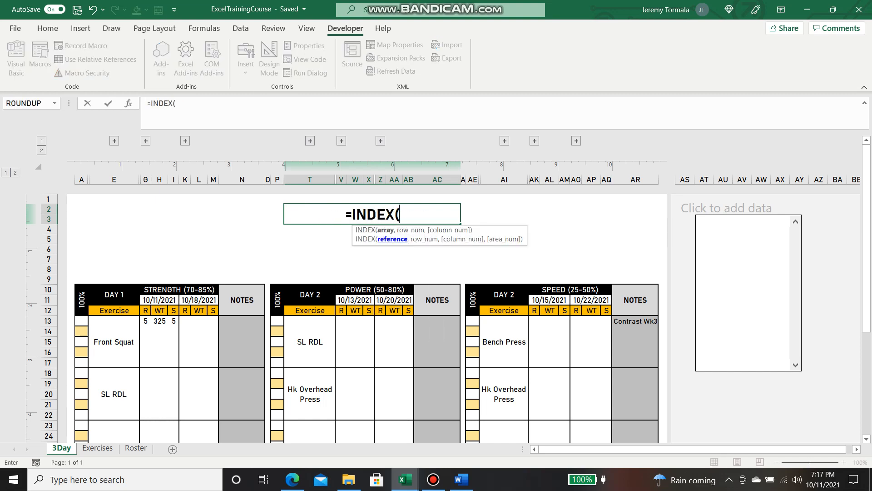
pyautogui.write('A')
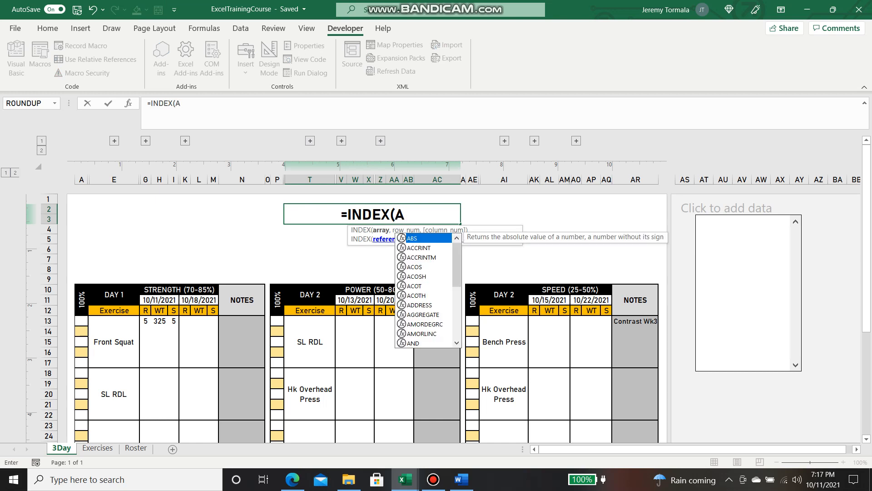
pyautogui.write('thlet')
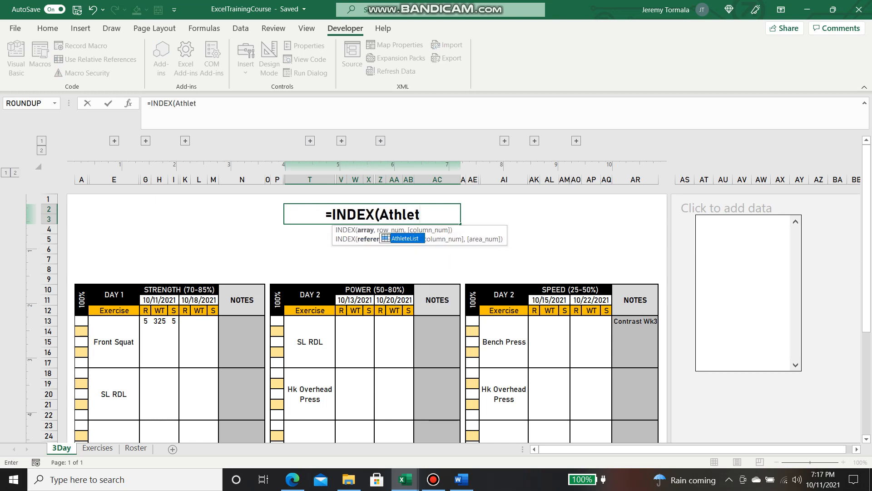
pyautogui.press('Tab')
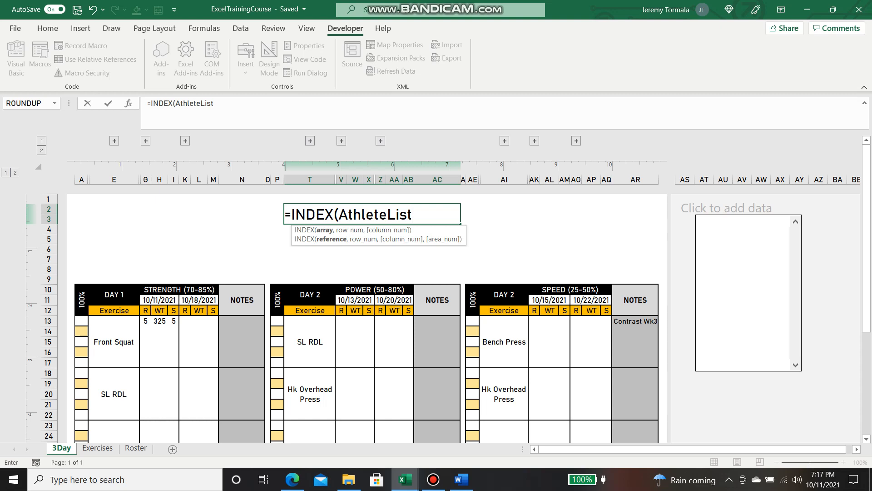
pyautogui.write(',')
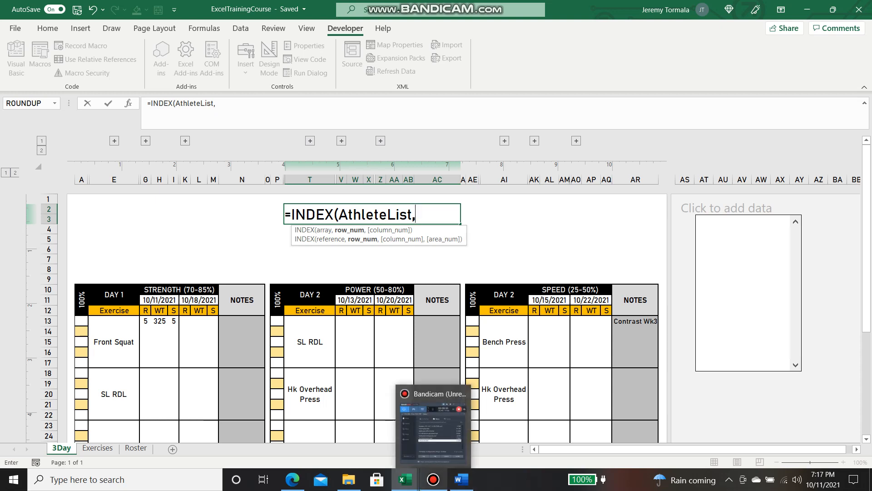
pyautogui.click(433, 479)
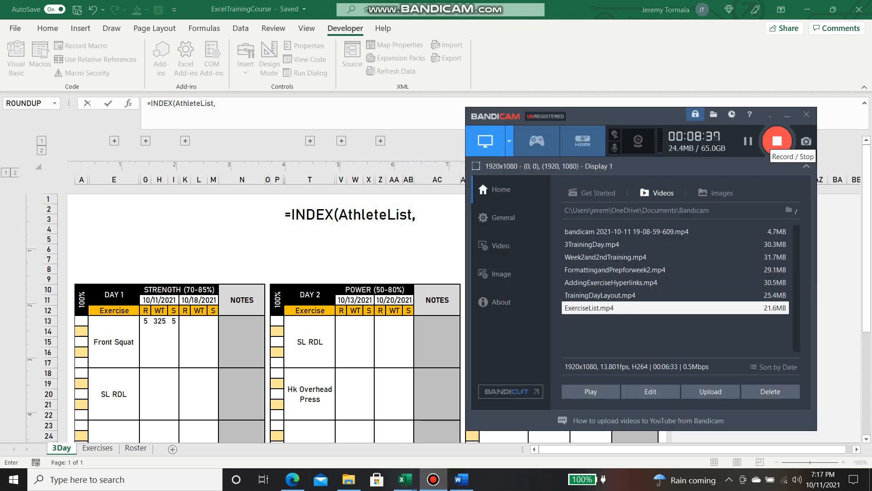
pyautogui.click(411, 267)
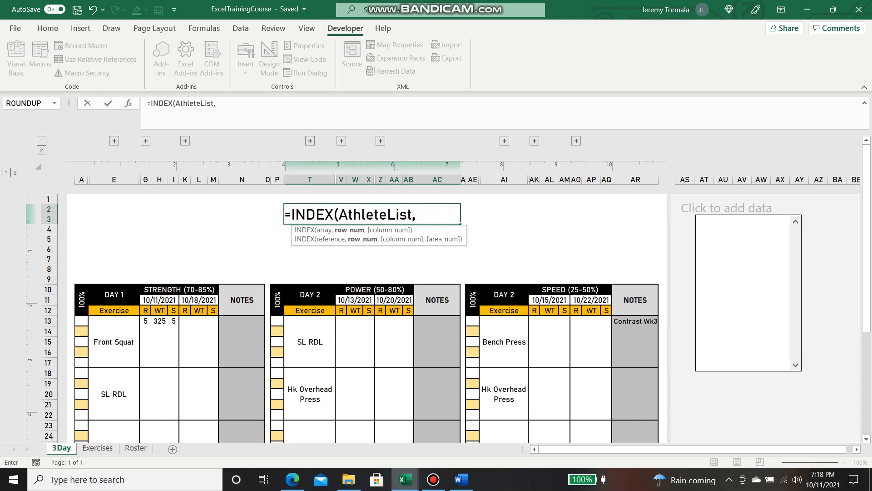
pyautogui.press('Left')
pyautogui.write(')')
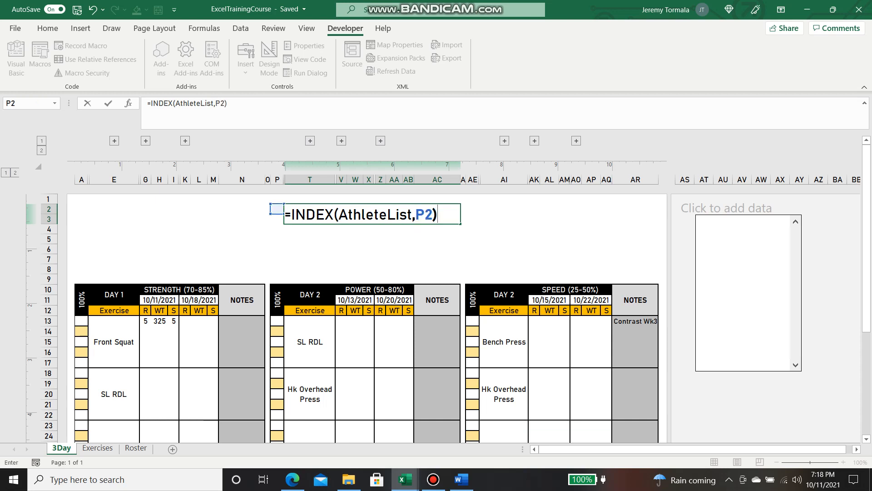
pyautogui.press('Return')
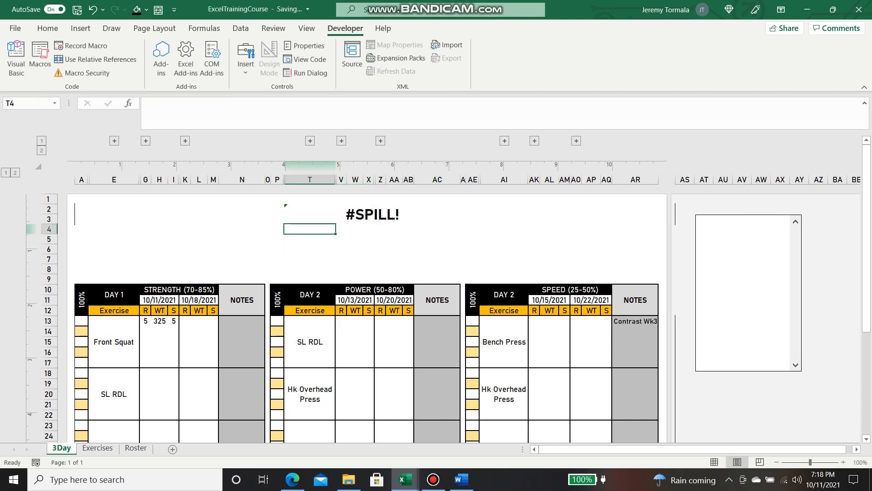
# Set the list box's Format Control input range to =AthleteList
pyautogui.click(819, 219)
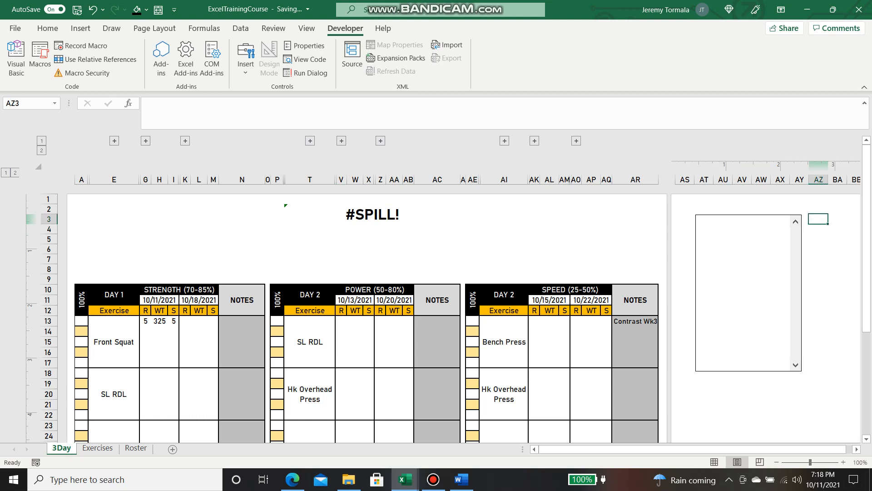
pyautogui.rightClick(753, 257)
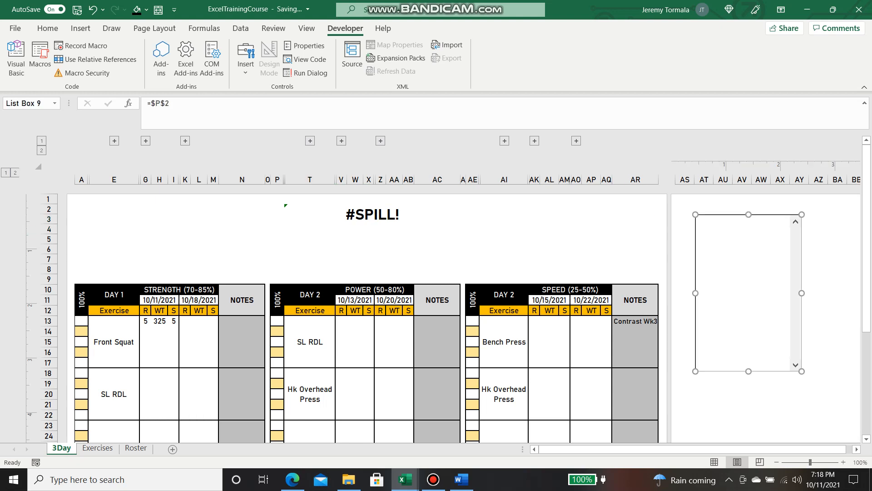
pyautogui.click(800, 368)
pyautogui.click(463, 244)
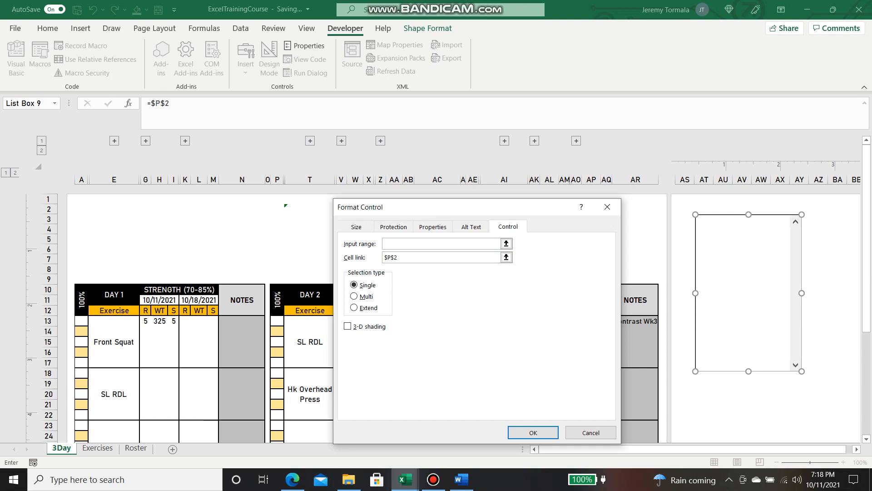
pyautogui.write('=AthleteList')
pyautogui.press('Return')
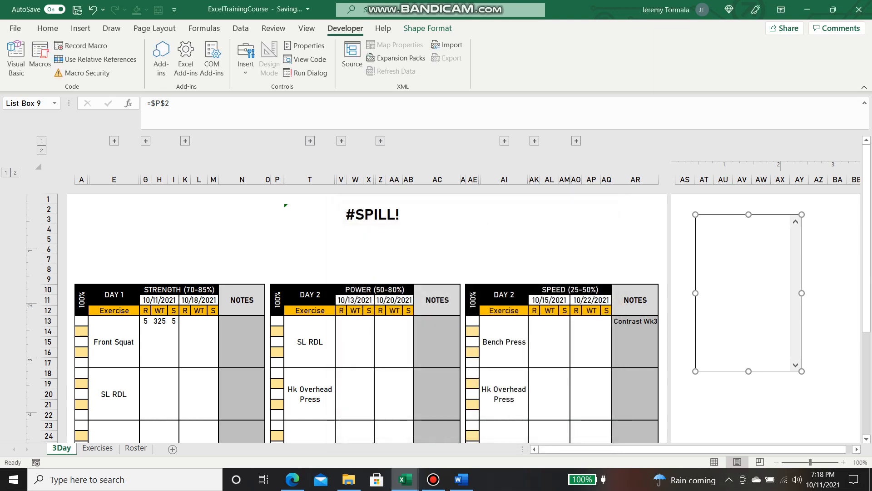
# Change the list box input range to Roster!$A$2:$A$16 by selecting the names on the Roster sheet
pyautogui.rightClick(706, 255)
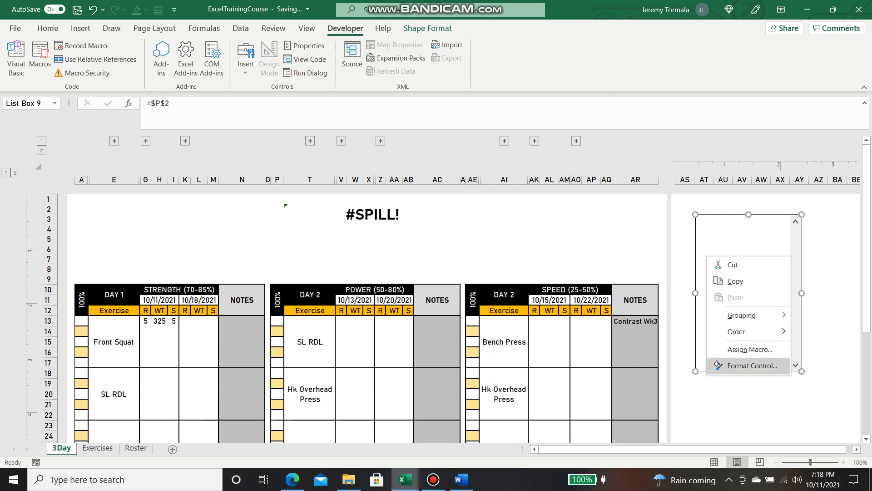
pyautogui.click(749, 366)
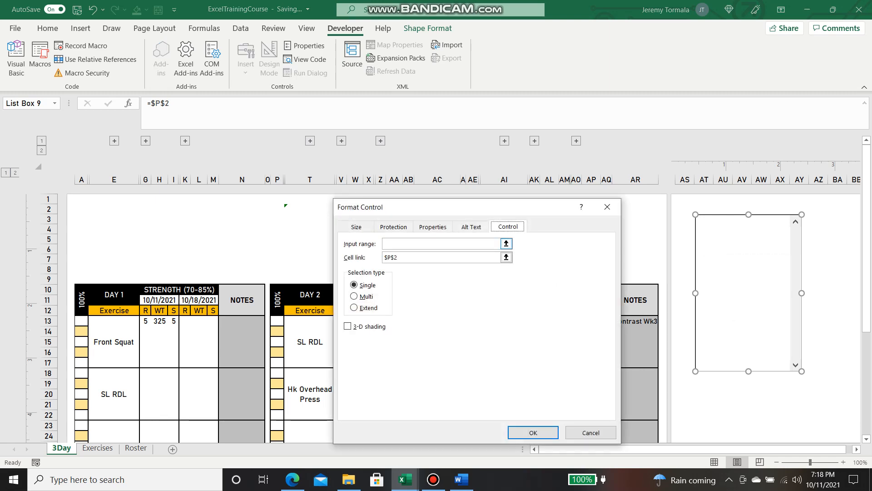
pyautogui.click(507, 243)
pyautogui.click(135, 448)
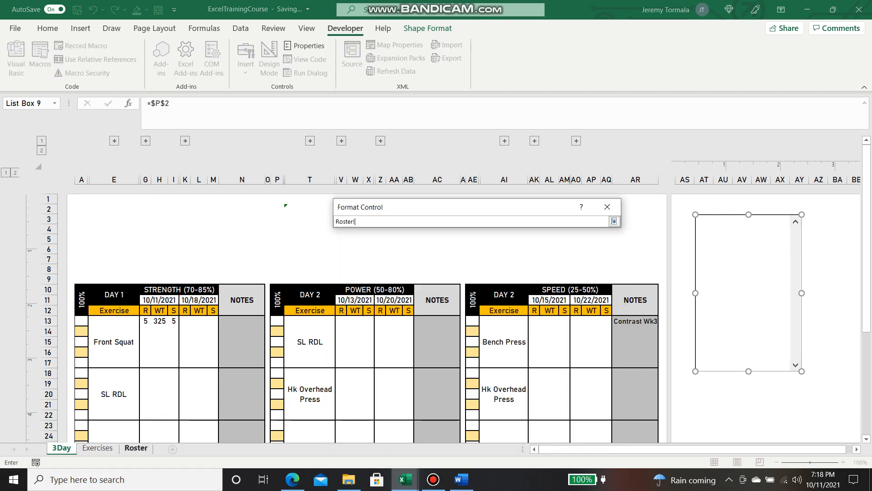
pyautogui.moveTo(76, 187); pyautogui.dragTo(105, 328)
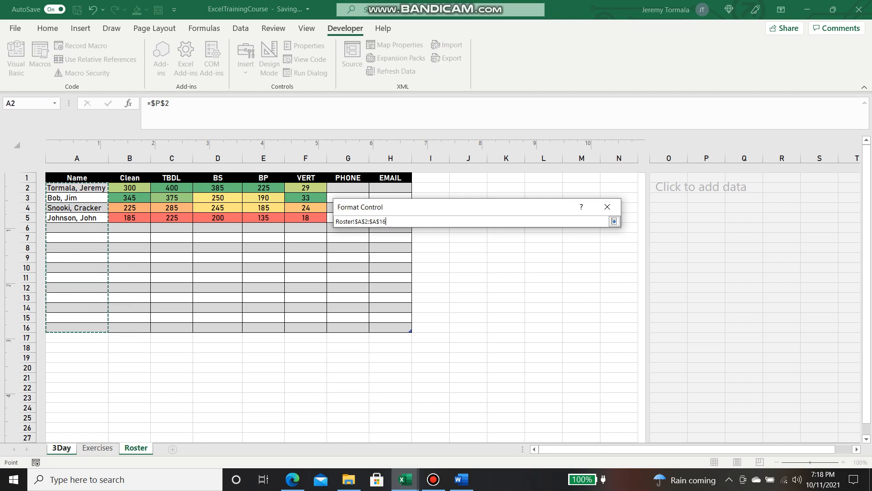
pyautogui.press('Return')
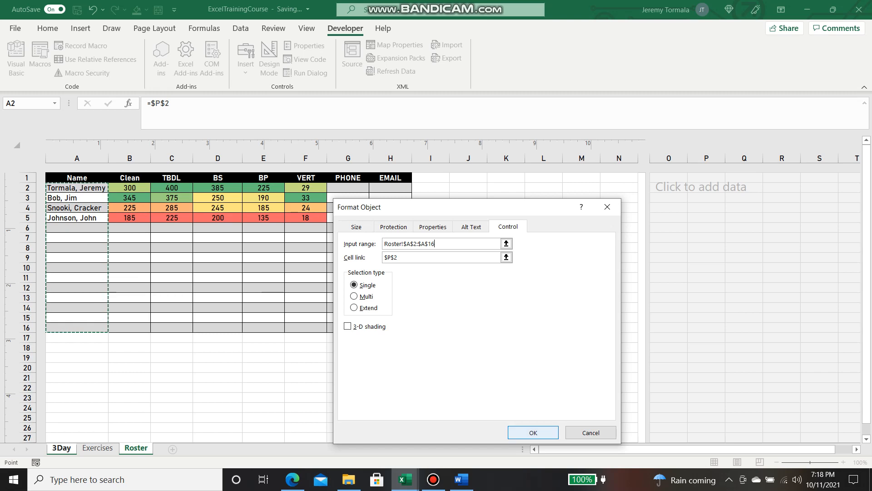
pyautogui.press('Return')
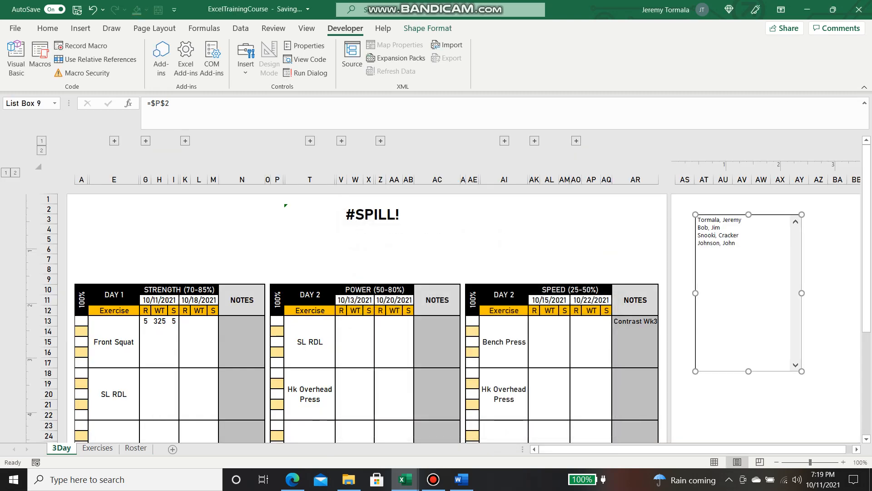
# Try each athlete in the list box, ending on the second, and check header T2
pyautogui.click(685, 249)
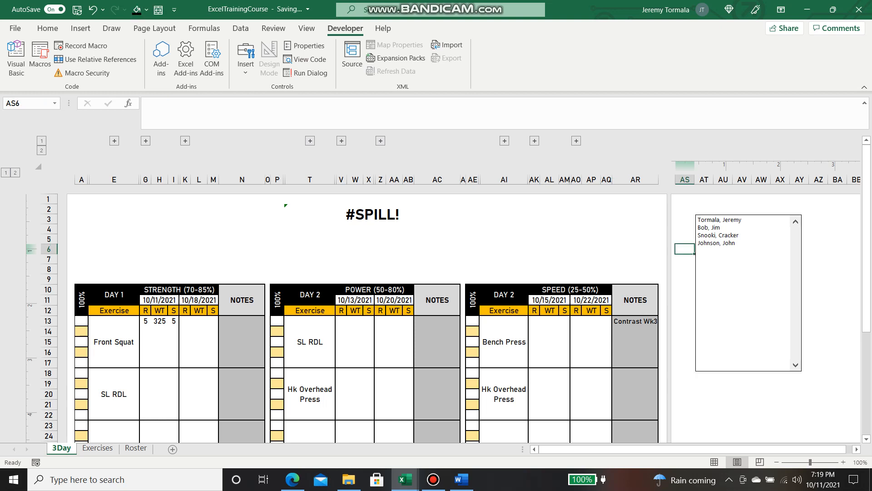
pyautogui.click(718, 236)
pyautogui.click(716, 243)
pyautogui.click(709, 227)
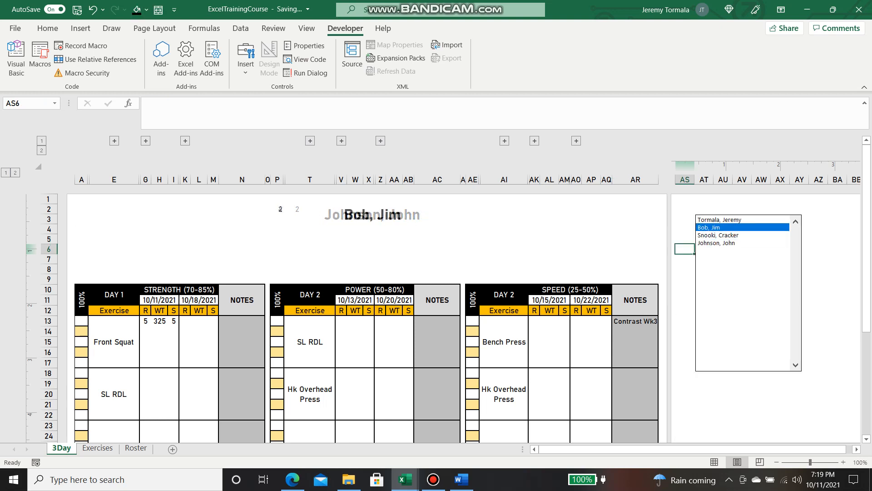
pyautogui.click(719, 220)
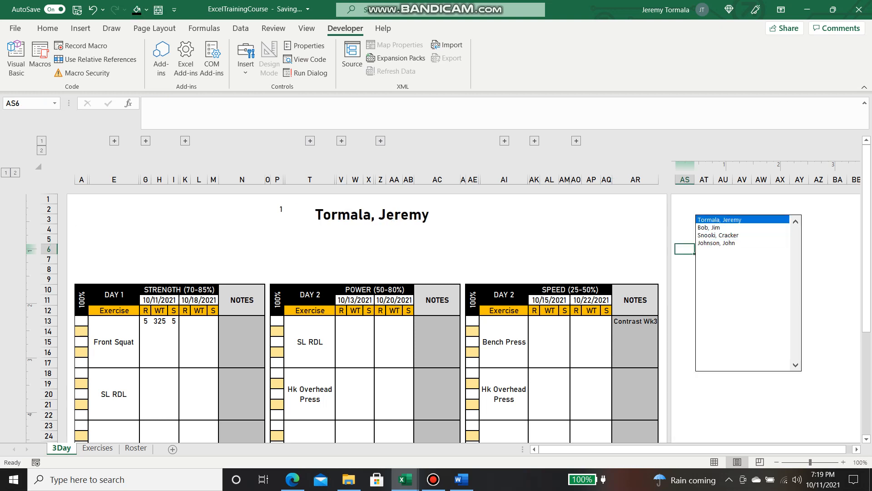
pyautogui.click(709, 228)
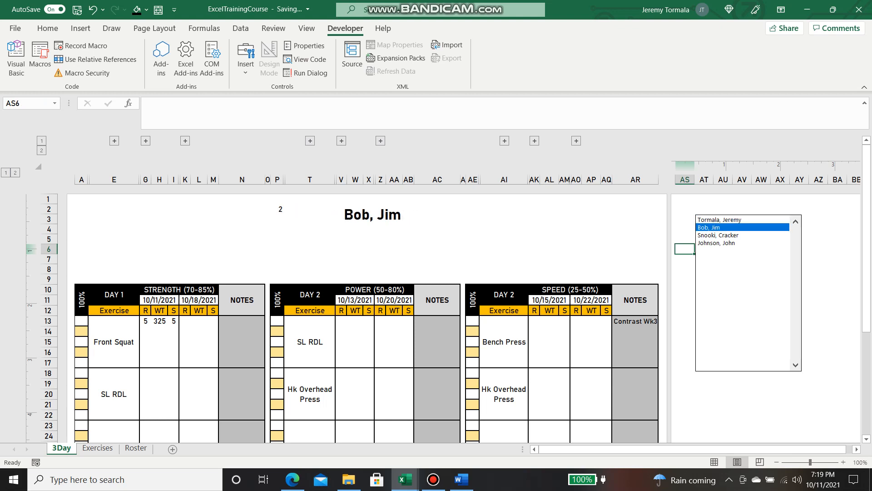
pyautogui.click(373, 214)
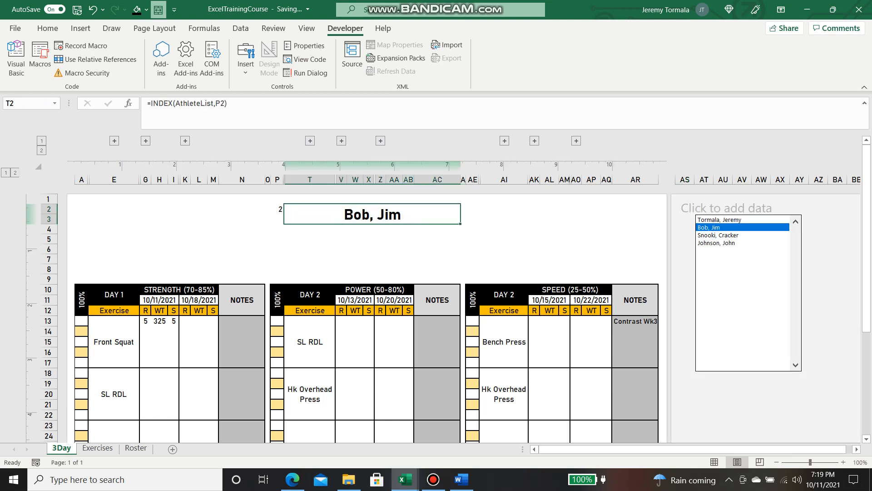
# Hide the index number in P2 by giving it a white font colour
pyautogui.click(278, 209)
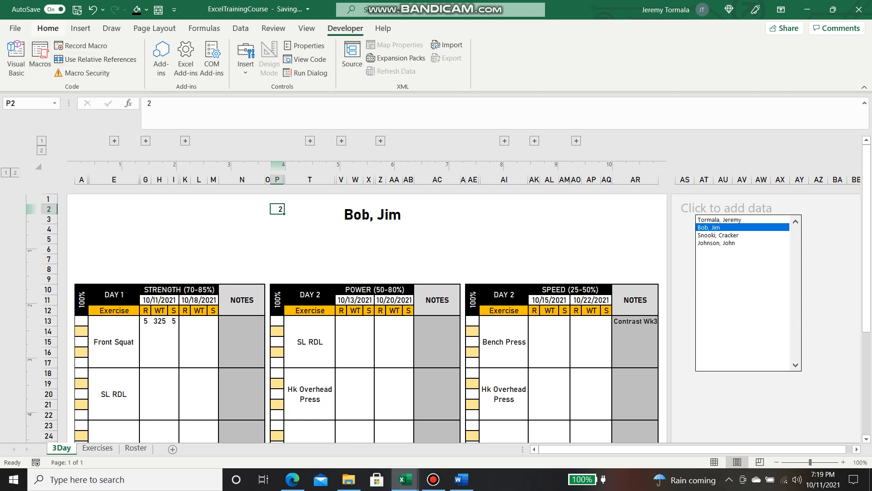
pyautogui.click(48, 28)
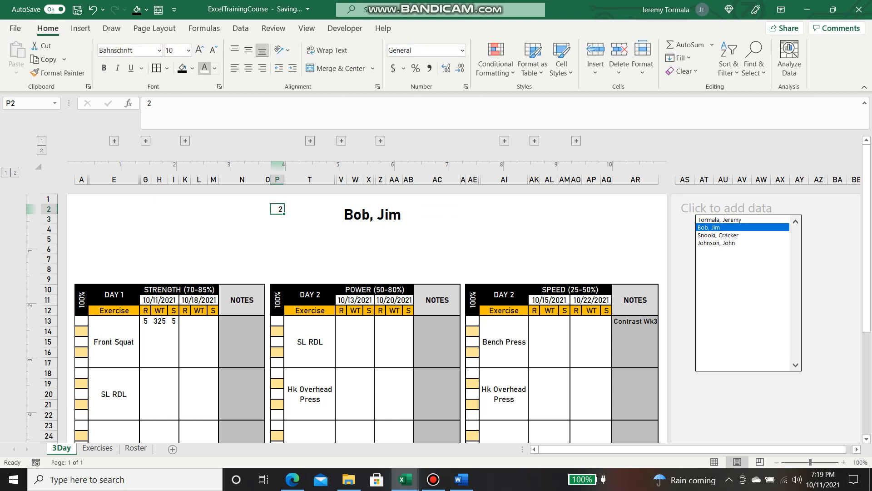
pyautogui.click(204, 68)
# Give the merged header T2 a thick outside border
pyautogui.click(372, 214)
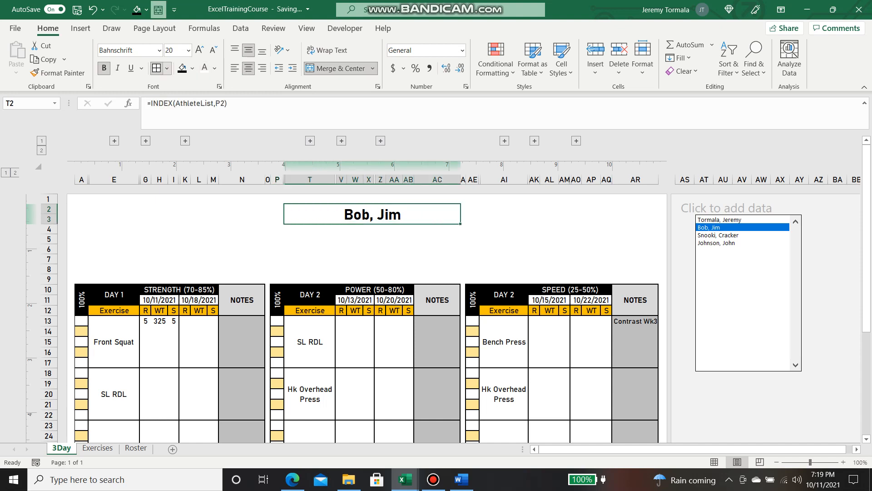
pyautogui.click(167, 67)
pyautogui.click(204, 217)
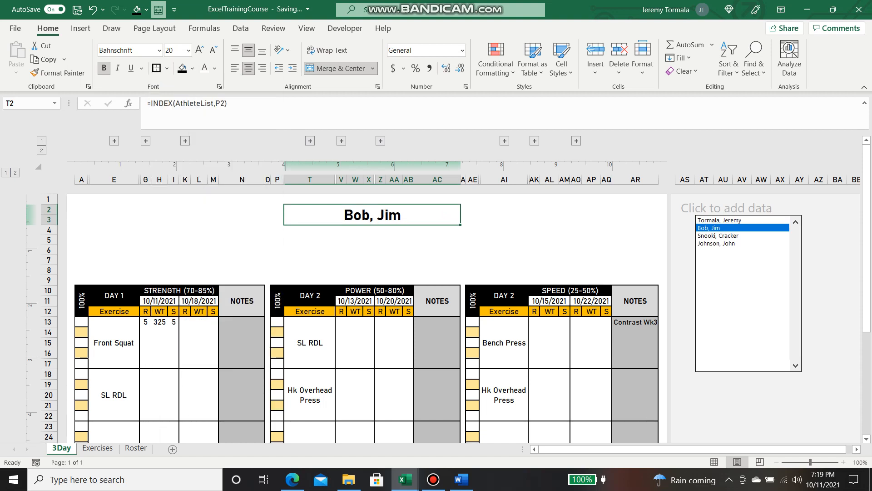
pyautogui.click(535, 230)
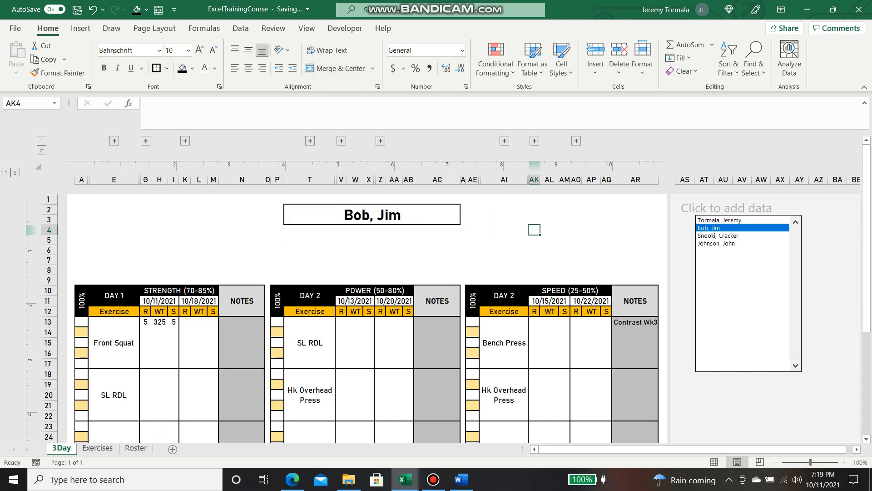
pyautogui.moveTo(278, 220); pyautogui.dragTo(82, 240)
pyautogui.click(369, 260)
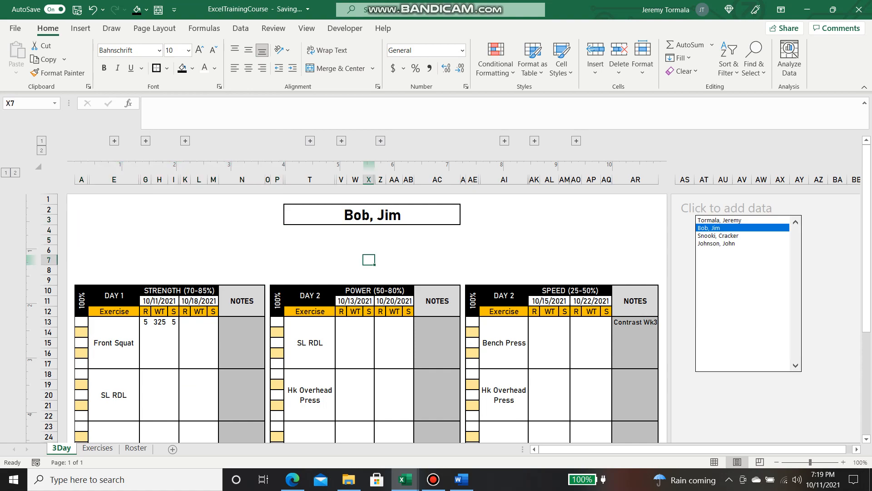